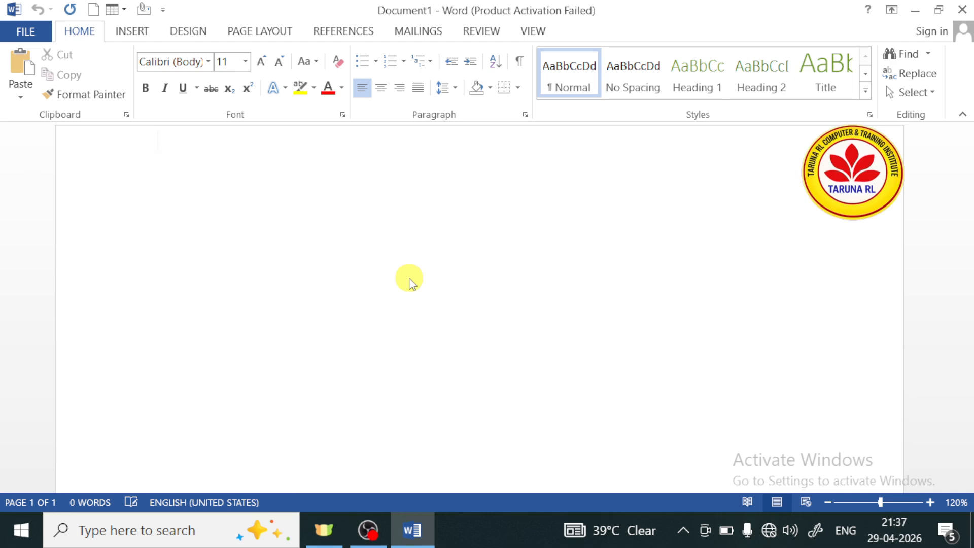
pyautogui.click(25, 32)
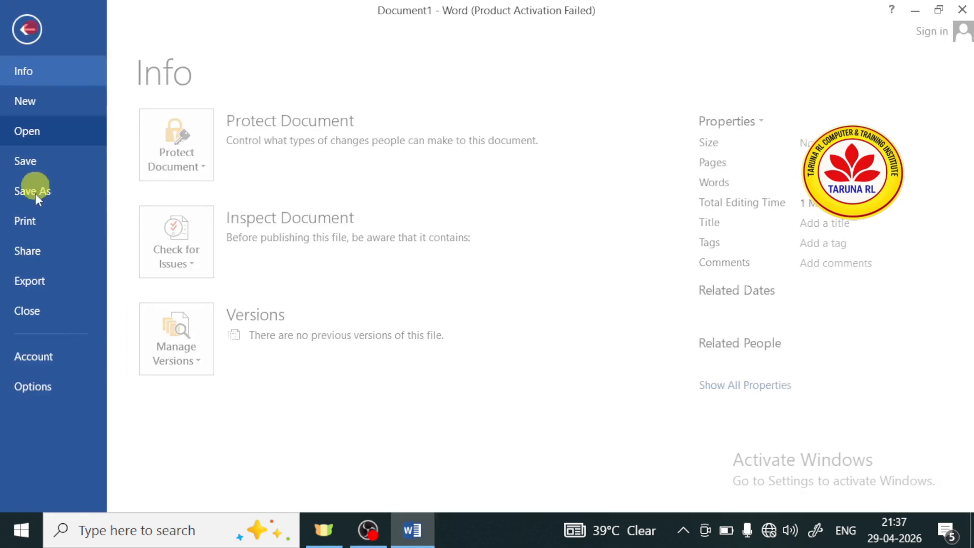
pyautogui.click(43, 29)
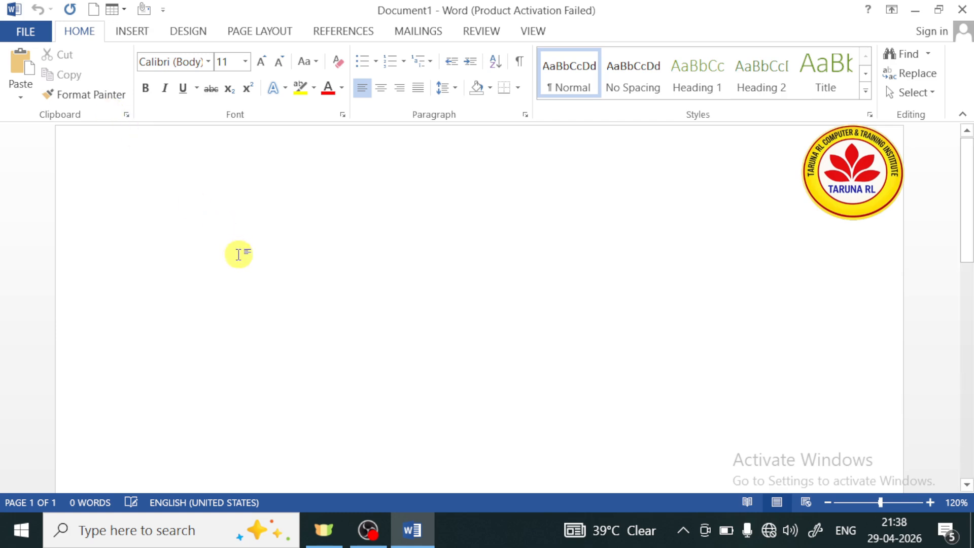
# Step: Fill the blank document with twelve paragraphs of sample text using =rand(12)
pyautogui.write('=rand')
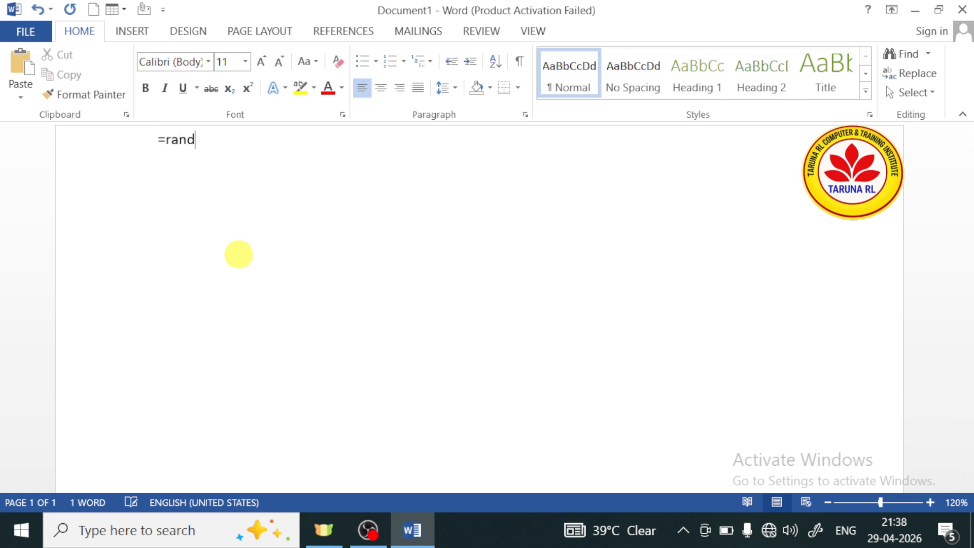
pyautogui.write('()')
pyautogui.press('BackSpace')
pyautogui.write('12)')
pyautogui.press('Return')
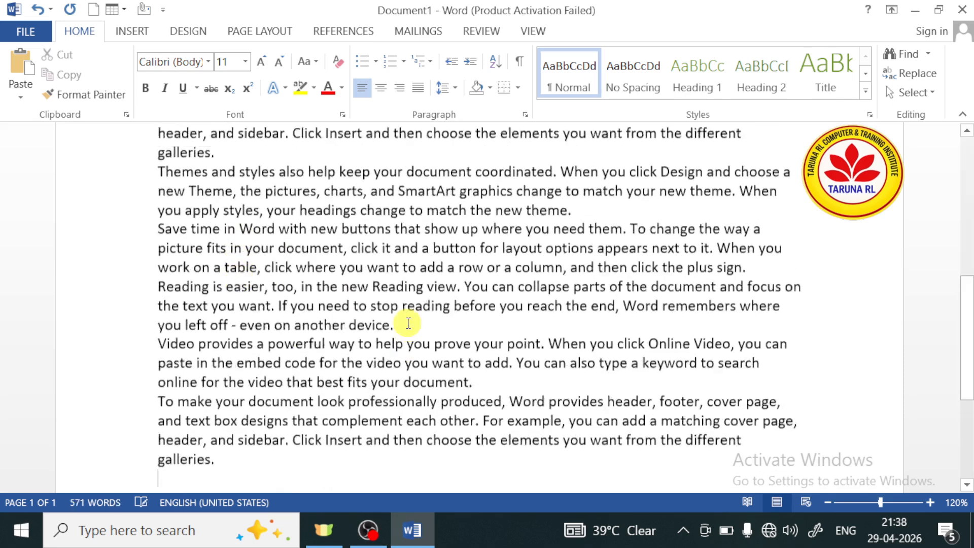
pyautogui.scroll(-5, 408, 323)
pyautogui.scroll(10, 407, 323)
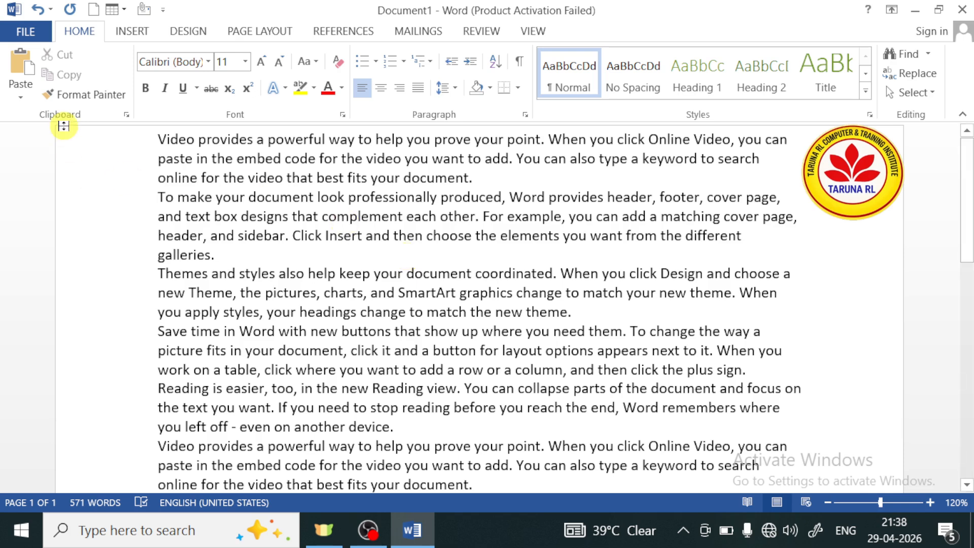
# Step: Show the clipboard history and move the opening sentence "Video provides a powerful way to help you prove your point." to the second paragraph's end
pyautogui.click(133, 116)
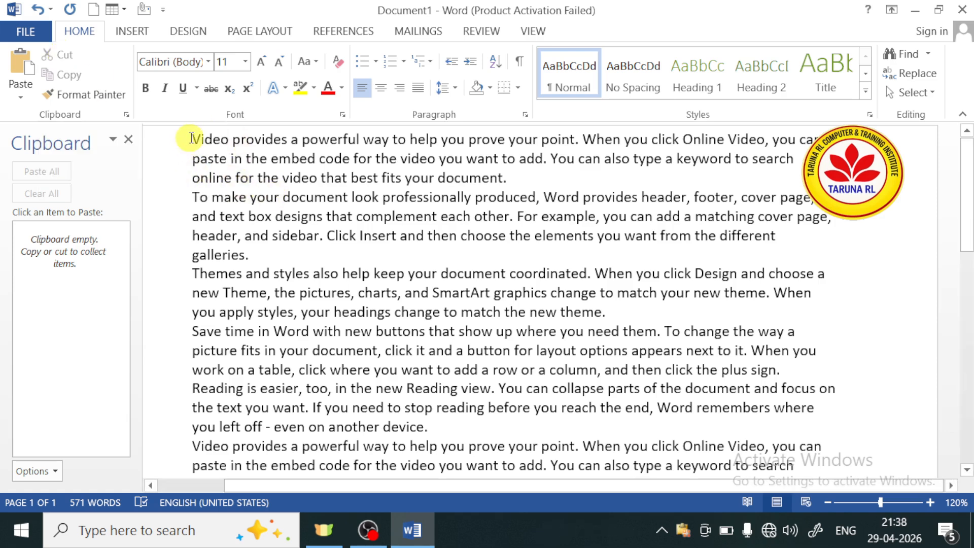
pyautogui.moveTo(193, 138); pyautogui.dragTo(586, 143)
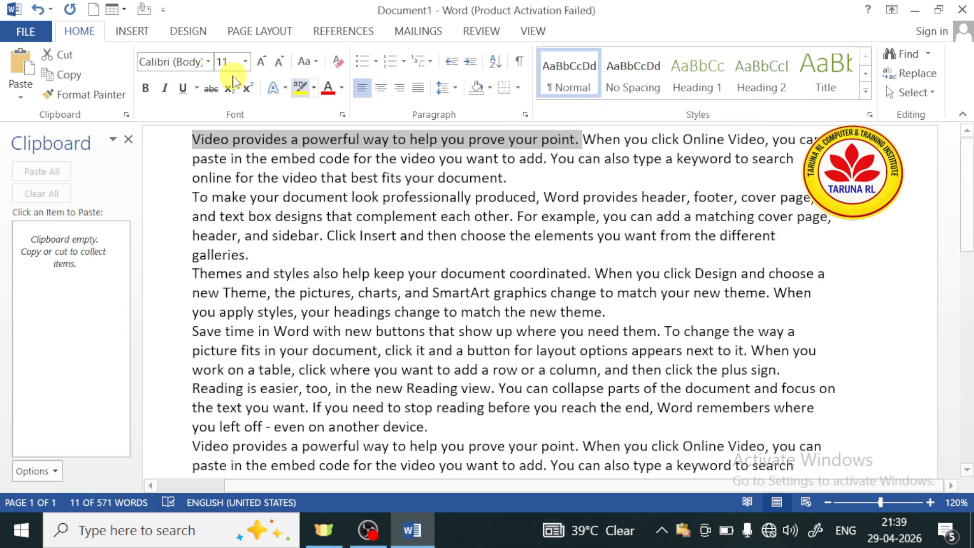
pyautogui.click(60, 60)
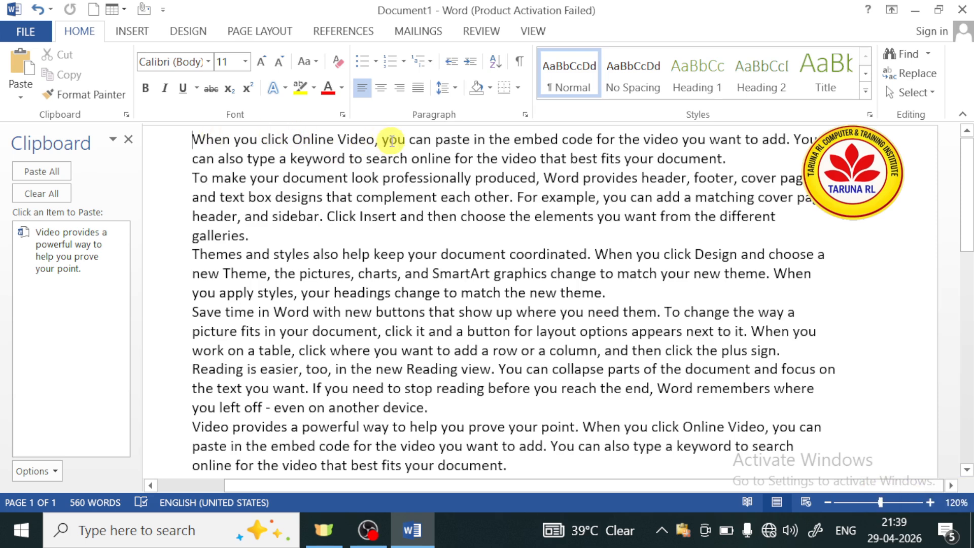
pyautogui.click(258, 240)
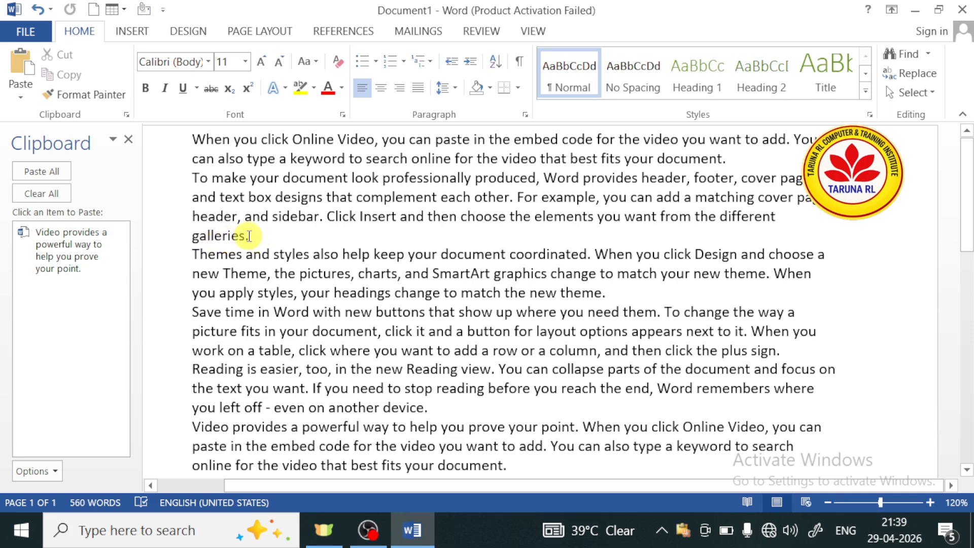
pyautogui.click(20, 63)
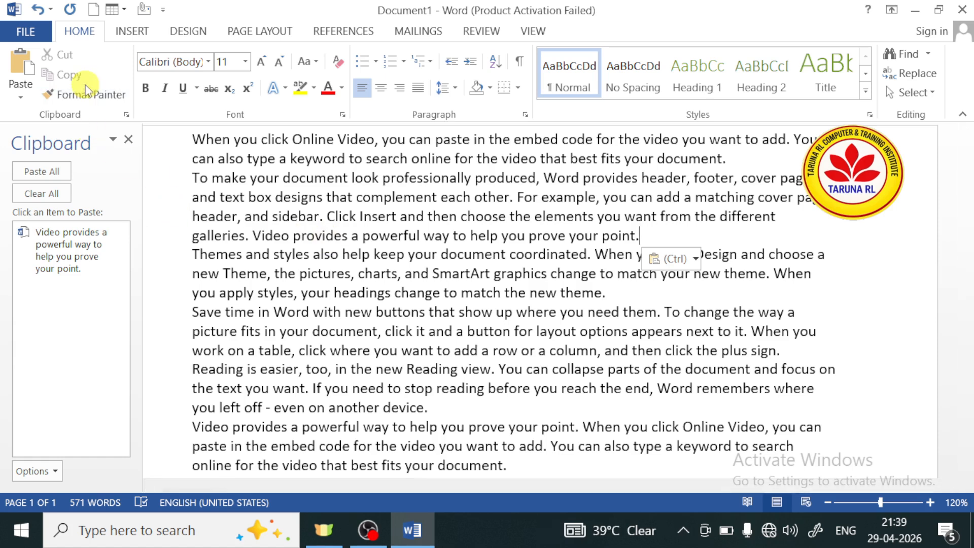
# Step: Copy the first line, "When you click Online Video" through "You", to the end of the paragraph ending "even on another device."
pyautogui.moveTo(191, 138); pyautogui.dragTo(817, 140)
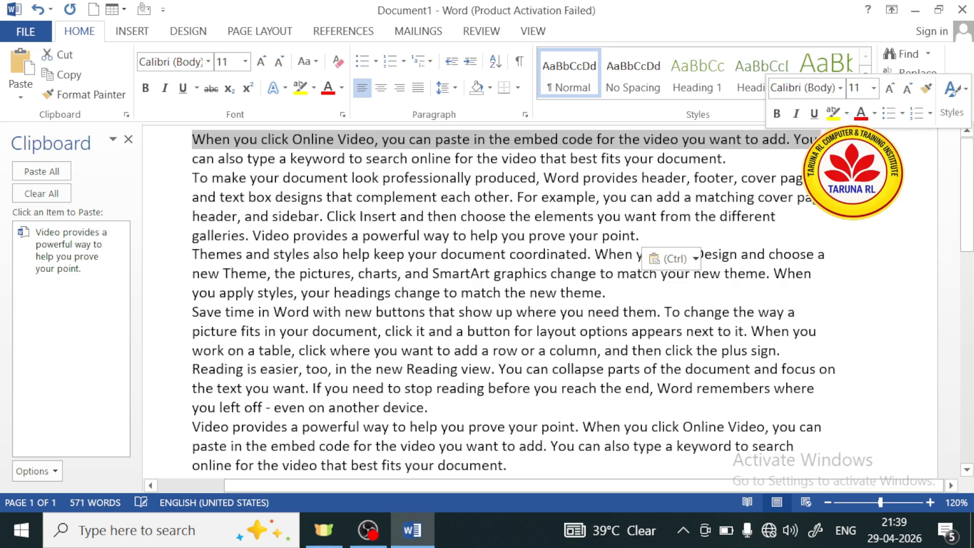
pyautogui.click(77, 77)
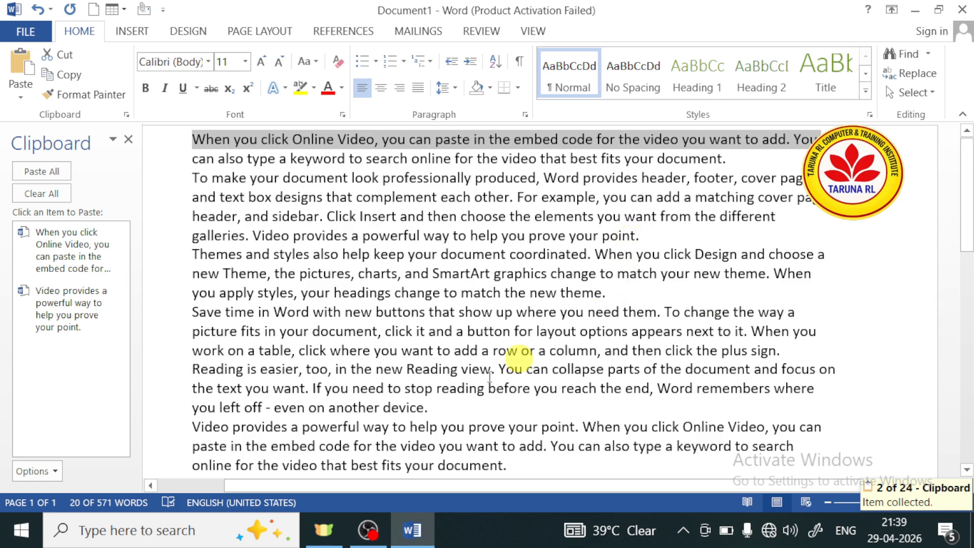
pyautogui.scroll(-1, 487, 391)
pyautogui.click(428, 355)
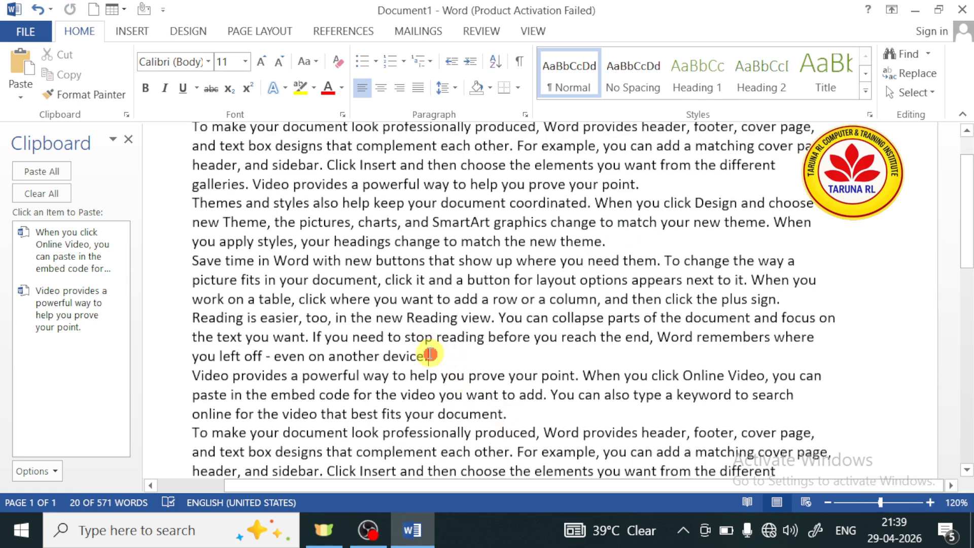
pyautogui.click(17, 69)
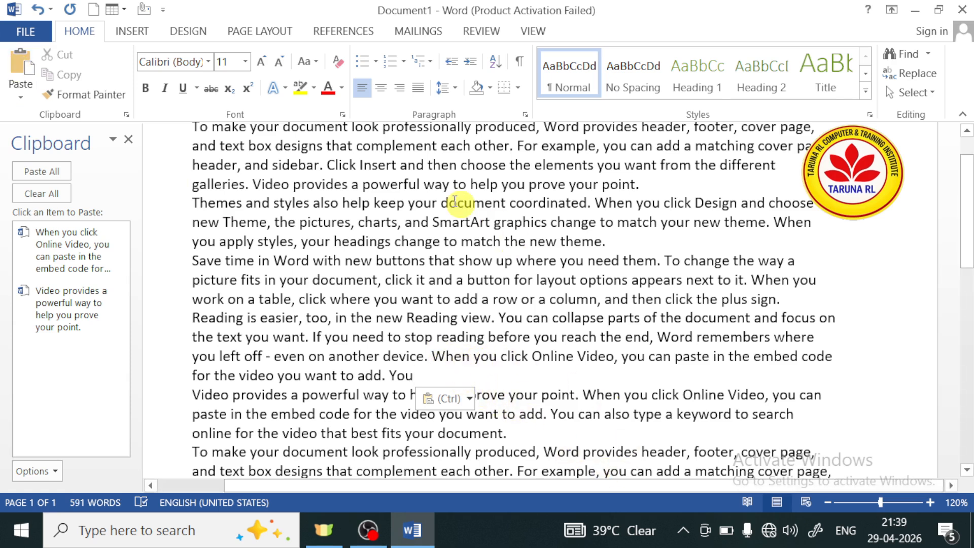
pyautogui.scroll(1, 334, 261)
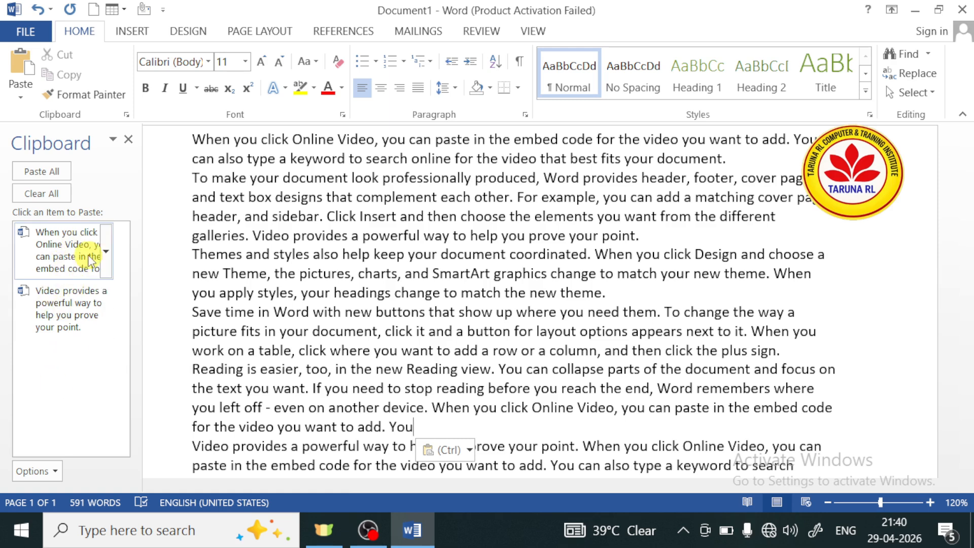
# Step: Paste the "Video provides a powerful way" item from the clipboard history at the document's end, and close the history
pyautogui.scroll(-4, 226, 233)
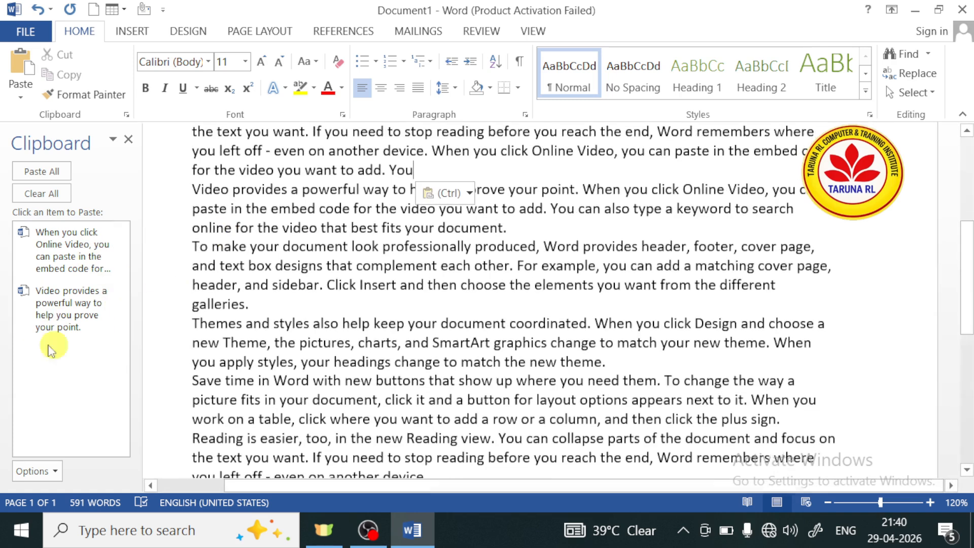
pyautogui.scroll(-5, 584, 137)
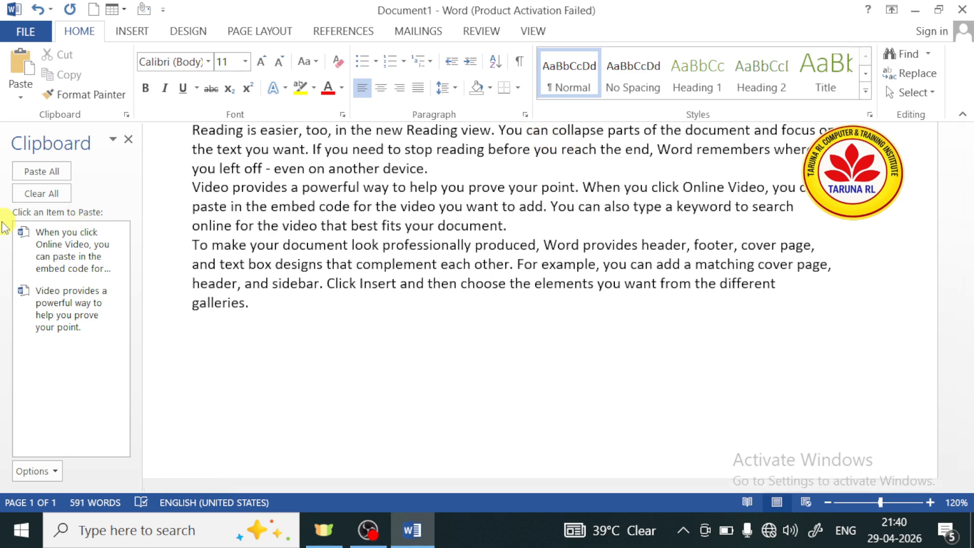
pyautogui.click(105, 299)
pyautogui.click(250, 308)
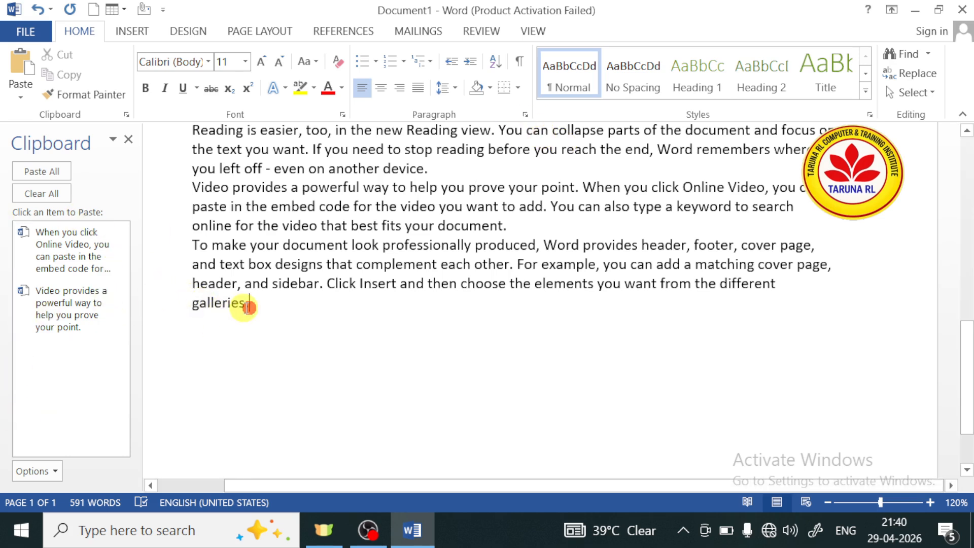
pyautogui.click(58, 309)
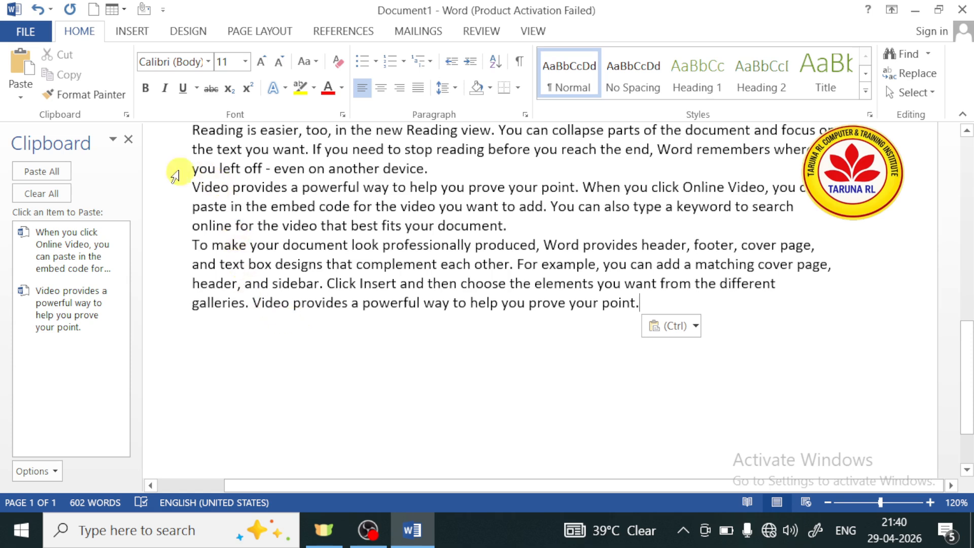
pyautogui.click(127, 141)
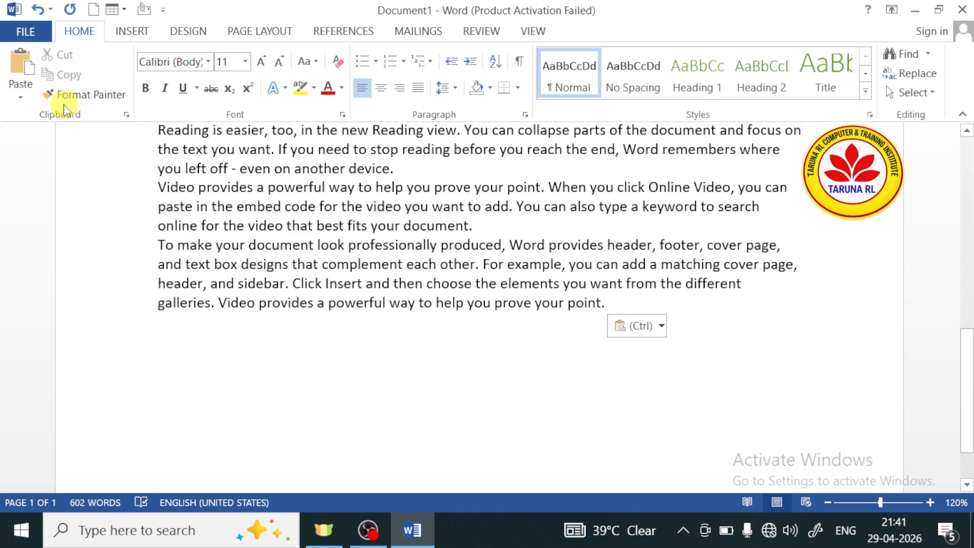
# Step: Colour the two lines from "you left off - even on another device" through "You" red and highlight them dark blue
pyautogui.scroll(5, 152, 208)
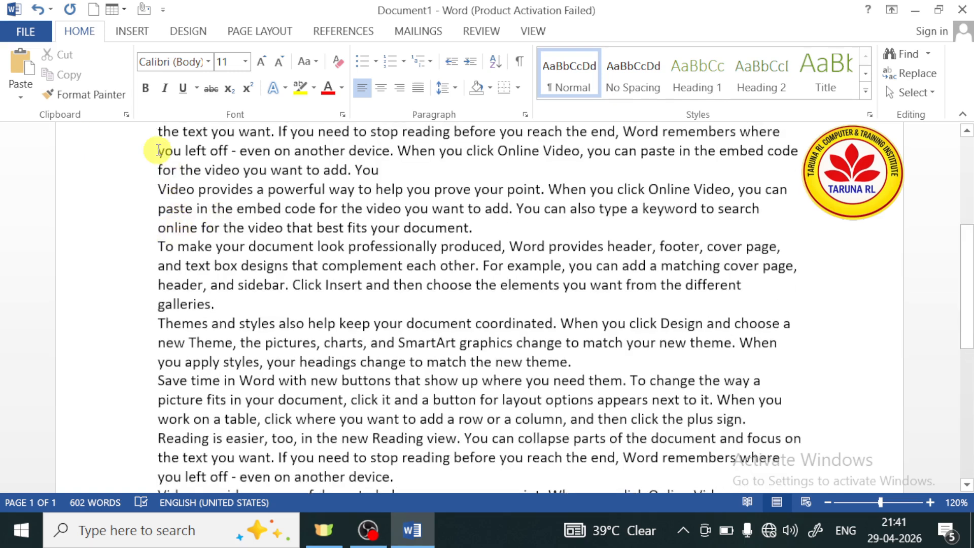
pyautogui.moveTo(781, 133); pyautogui.dragTo(527, 133)
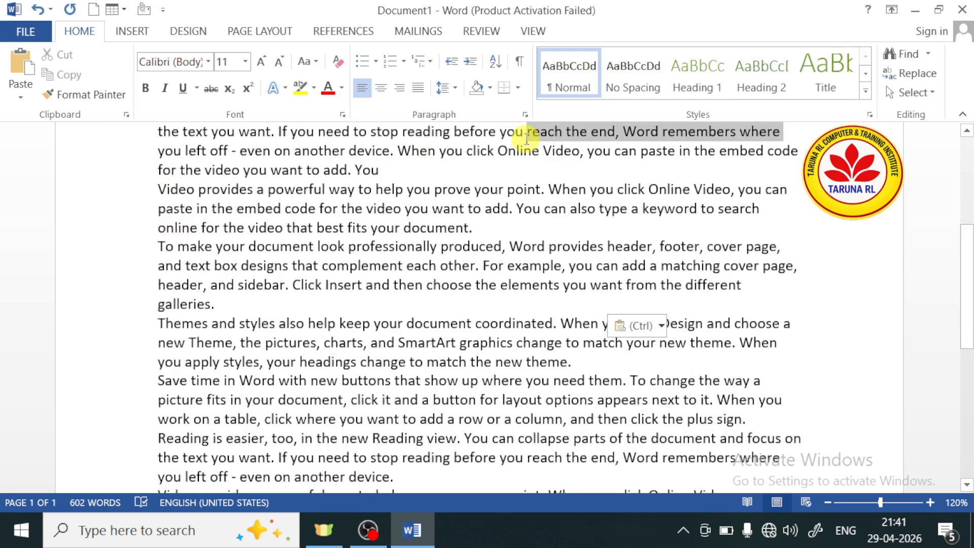
pyautogui.moveTo(158, 150); pyautogui.dragTo(369, 165)
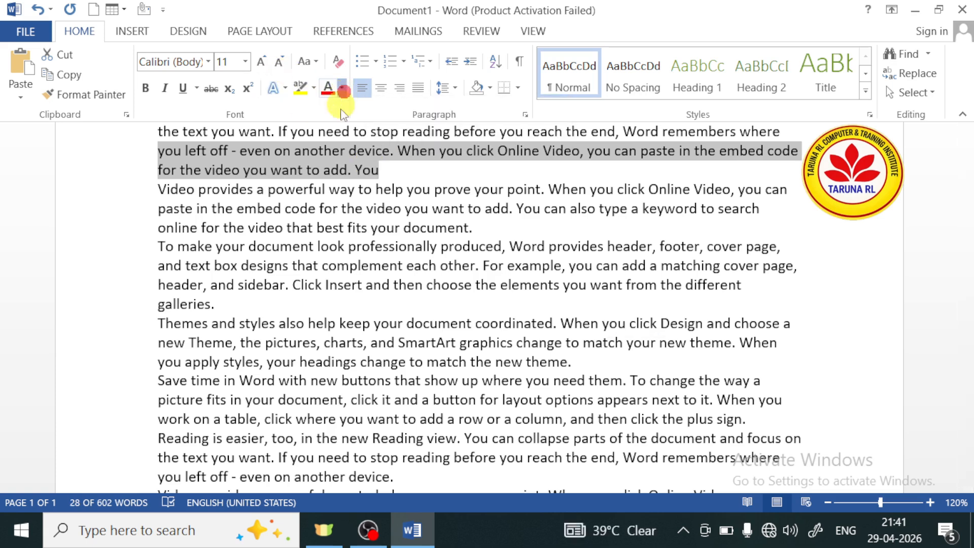
pyautogui.click(342, 89)
pyautogui.click(341, 242)
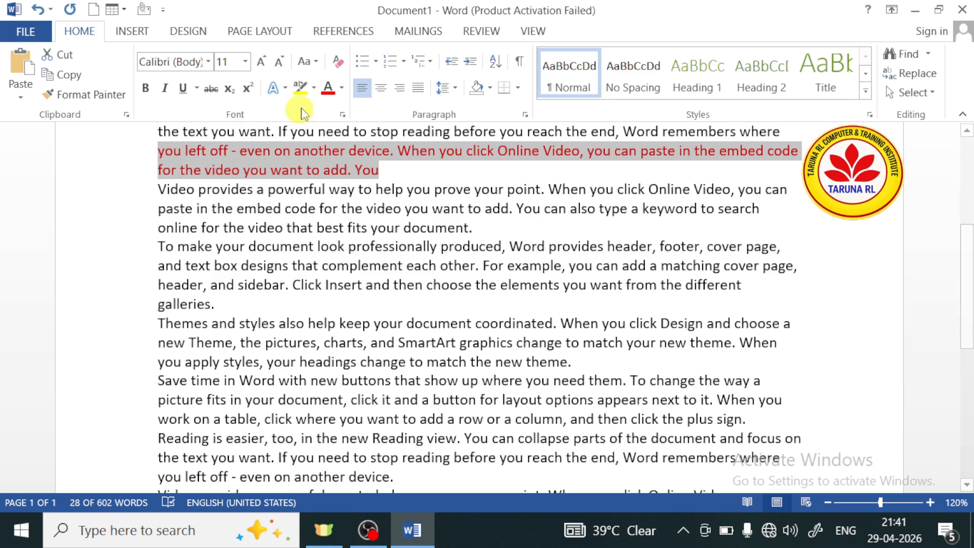
pyautogui.click(314, 89)
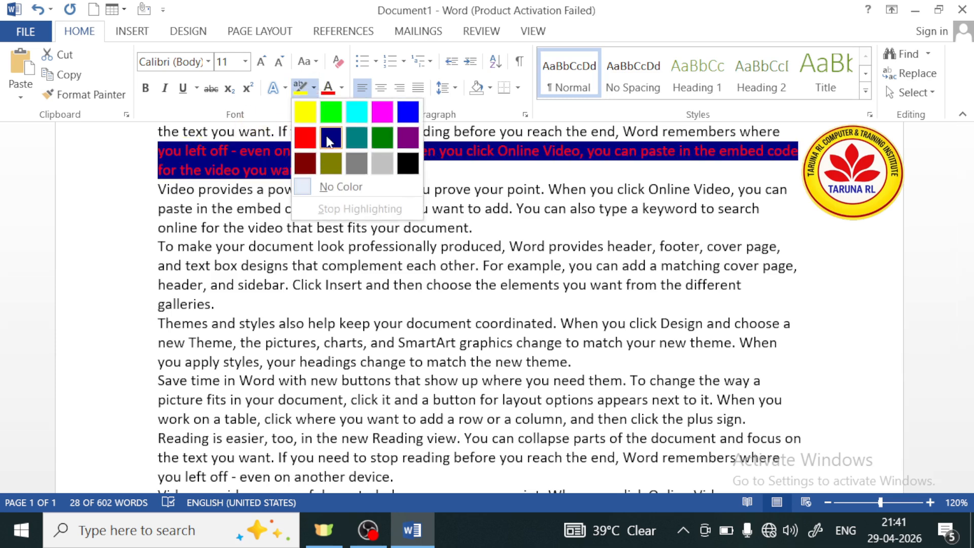
pyautogui.click(329, 136)
pyautogui.click(329, 136)
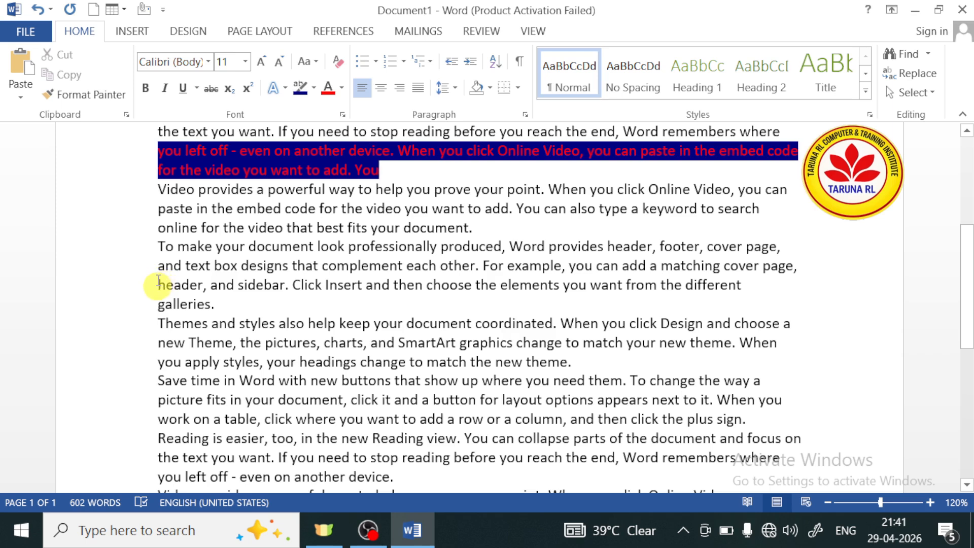
# Step: Copy the red, dark-blue-highlighted formatting with Format Painter onto the lines from "and text box designs" through "galleries."
pyautogui.moveTo(151, 150)
pyautogui.mouseDown()
pyautogui.moveTo(406, 159)
pyautogui.moveTo(429, 178)
pyautogui.mouseUp()
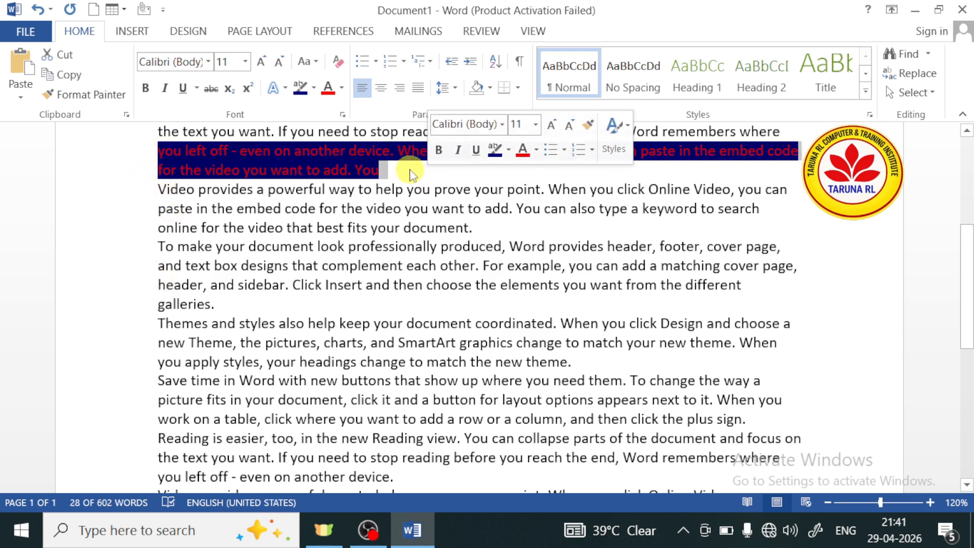
pyautogui.click(74, 97)
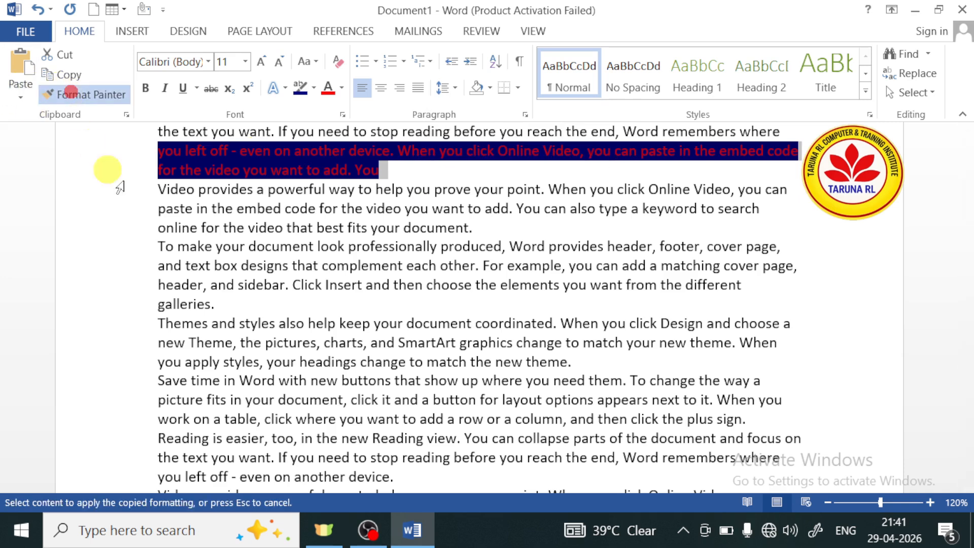
pyautogui.moveTo(158, 267)
pyautogui.mouseDown()
pyautogui.moveTo(311, 272)
pyautogui.moveTo(582, 311)
pyautogui.moveTo(721, 300)
pyautogui.mouseUp()
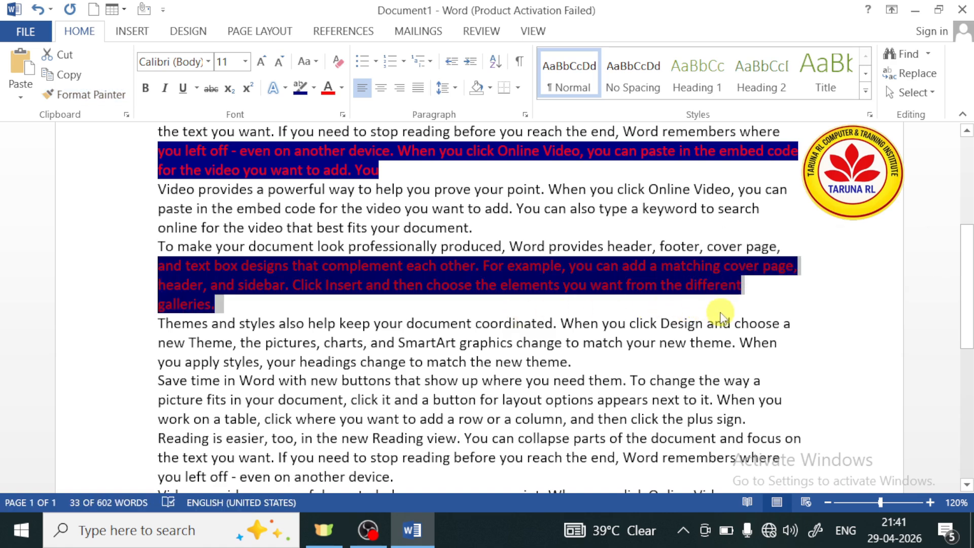
pyautogui.click(599, 323)
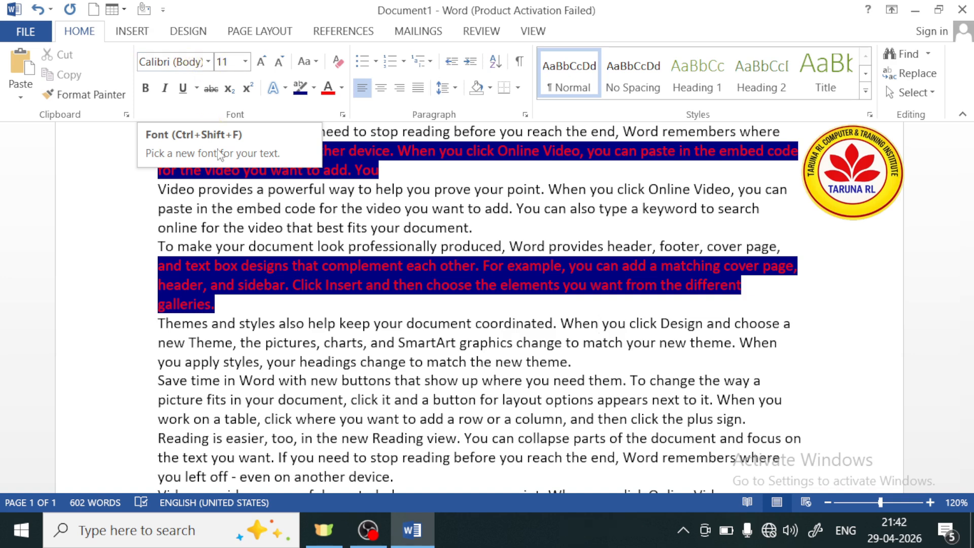
# Step: Set the font to Bahnschrift SemiCondensed for the paragraphs below the second highlighted block, from "Themes and styles" through "best fits your document."
pyautogui.scroll(-2, 254, 238)
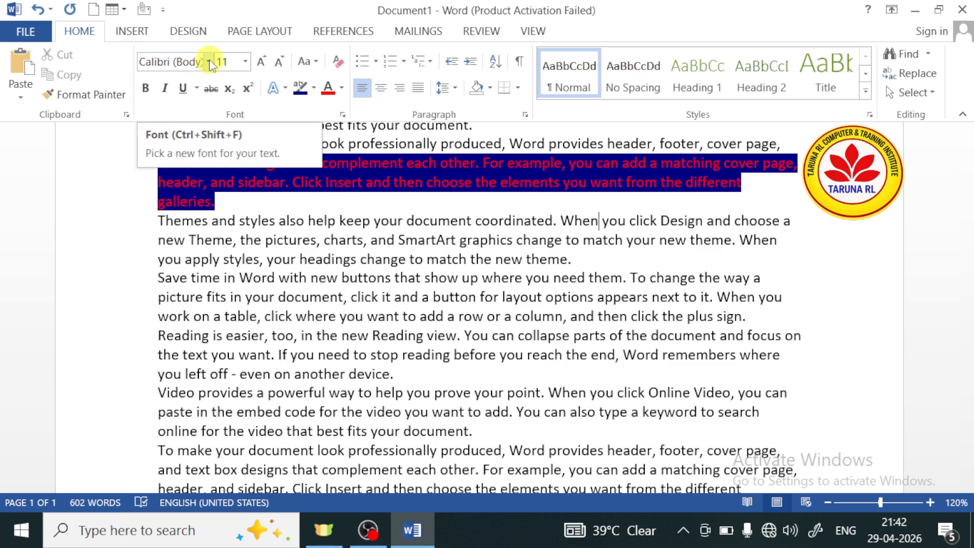
pyautogui.click(208, 62)
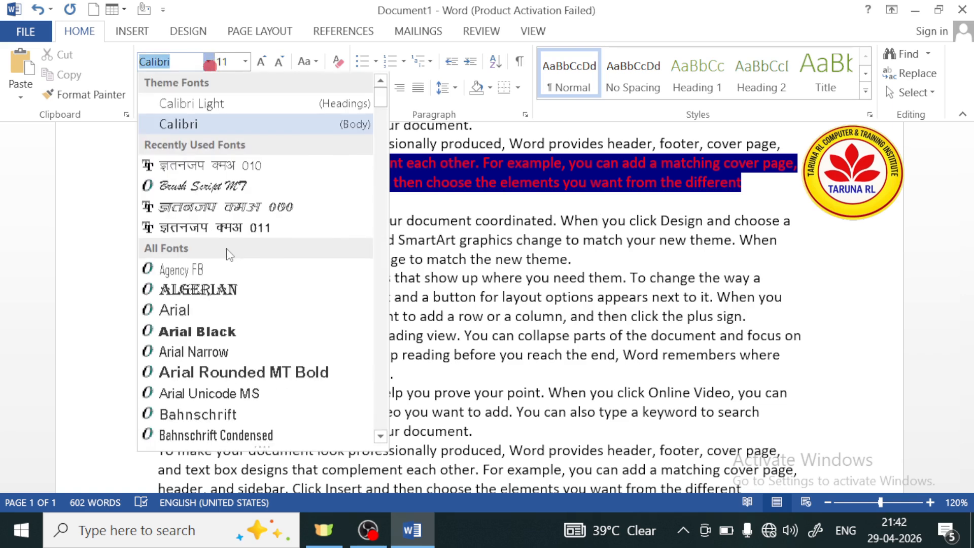
pyautogui.click(203, 220)
pyautogui.moveTo(156, 219); pyautogui.dragTo(670, 430)
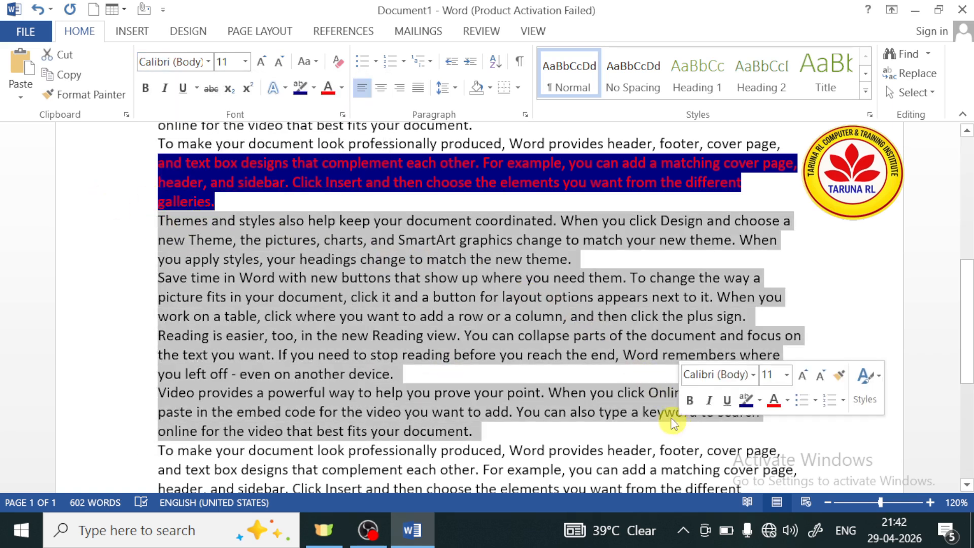
pyautogui.click(208, 61)
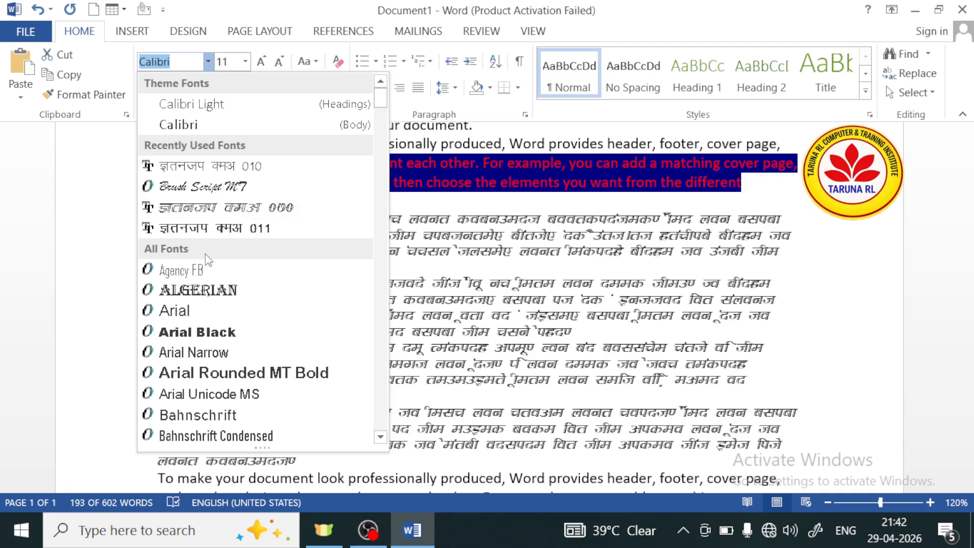
pyautogui.scroll(-5, 208, 313)
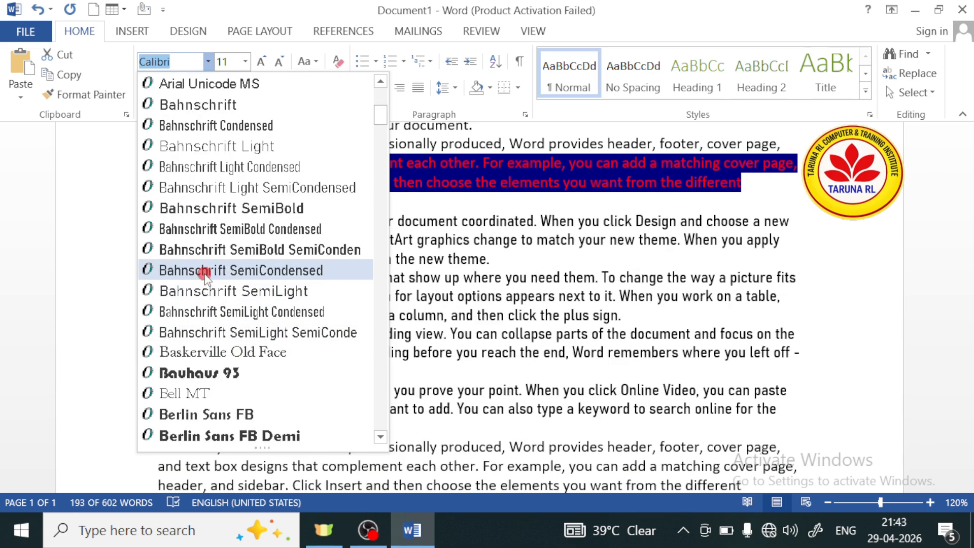
pyautogui.click(205, 272)
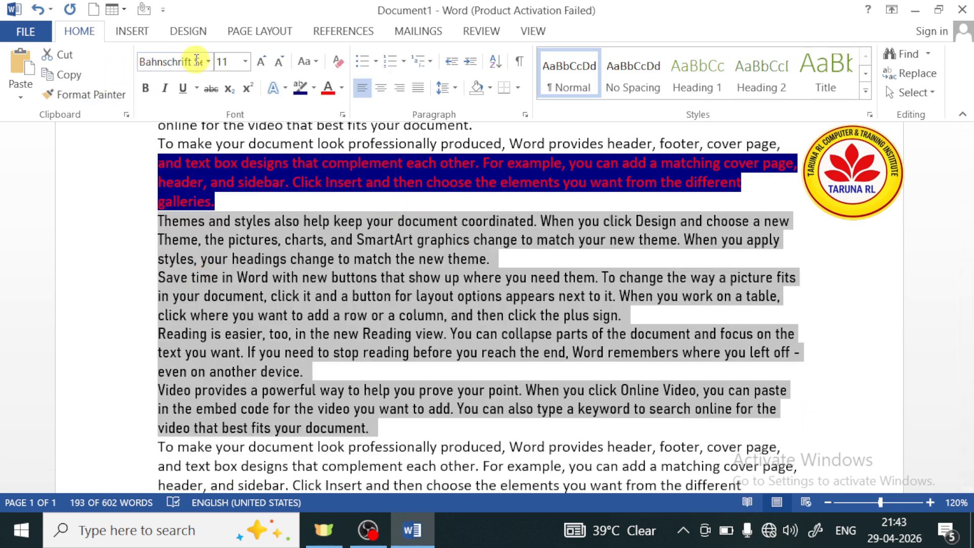
# Step: Enlarge the selected paragraphs' text by several font sizes, and reduce it to size 12
pyautogui.click(247, 64)
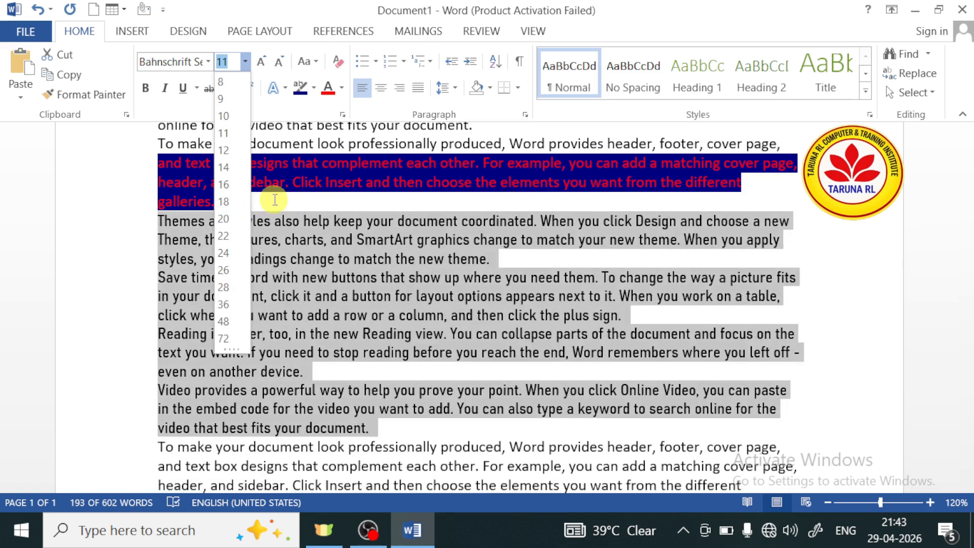
pyautogui.click(274, 199)
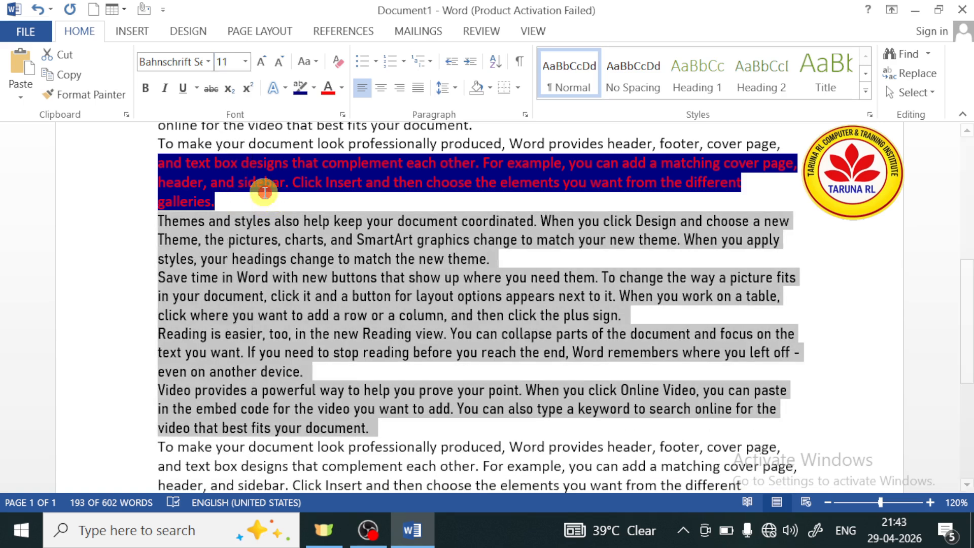
pyautogui.click(263, 63)
pyautogui.click(263, 63)
pyautogui.click(263, 63)
pyautogui.click(264, 63)
pyautogui.click(263, 63)
pyautogui.click(280, 63)
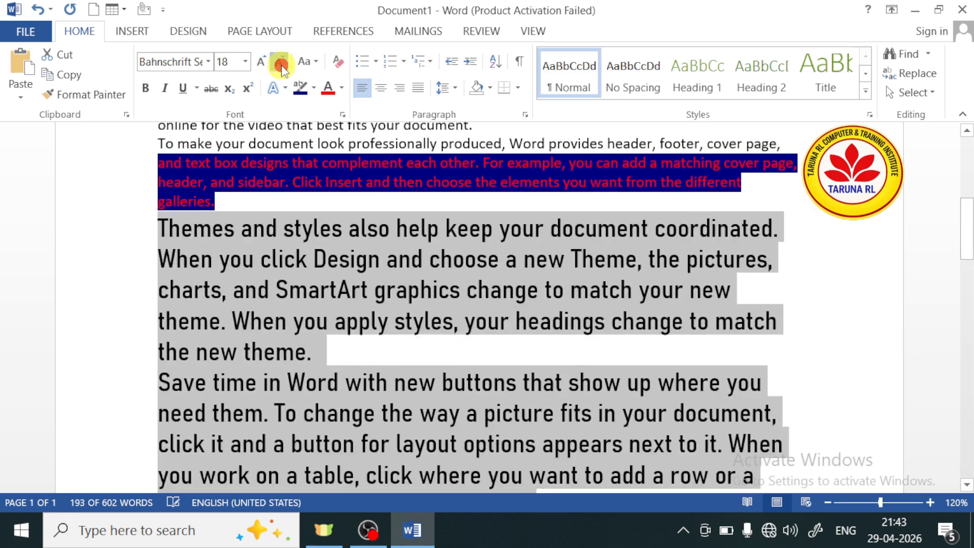
pyautogui.click(281, 64)
pyautogui.click(281, 63)
pyautogui.click(281, 64)
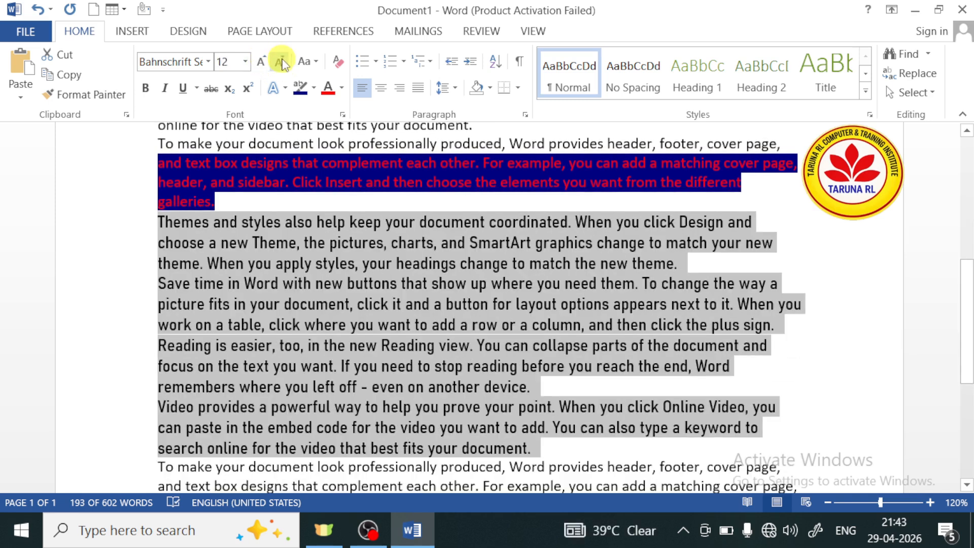
# Step: Try bold, italic and underline on the selected paragraphs, and remove all three styles again
pyautogui.click(144, 89)
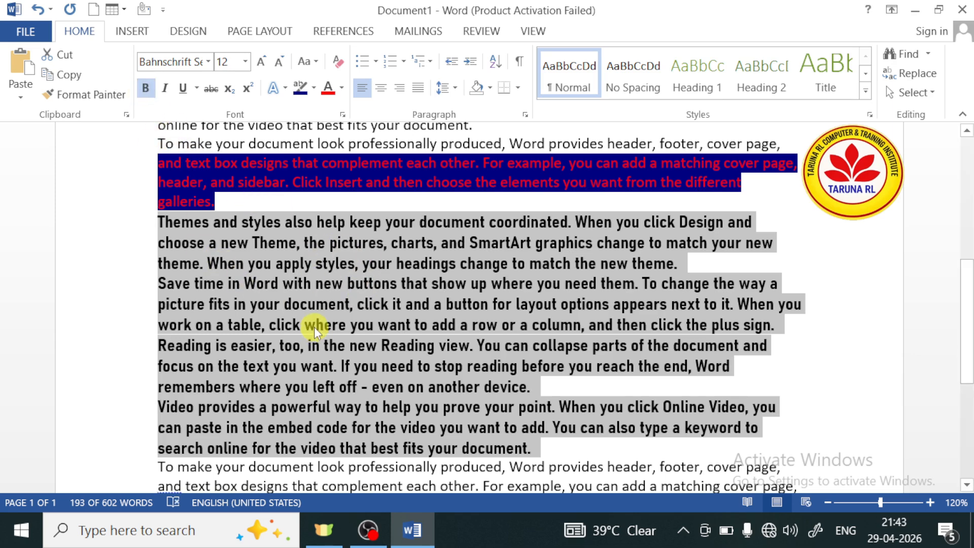
pyautogui.click(167, 90)
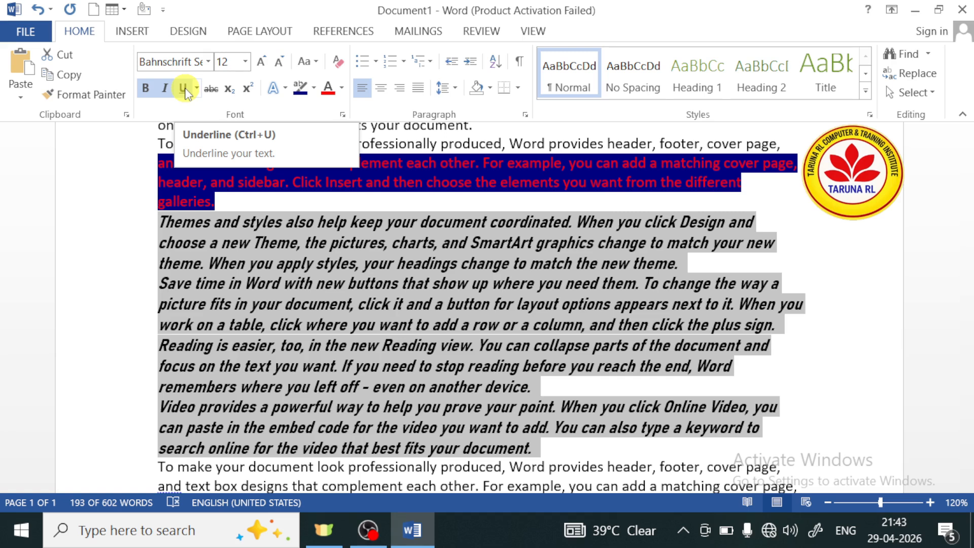
pyautogui.click(184, 88)
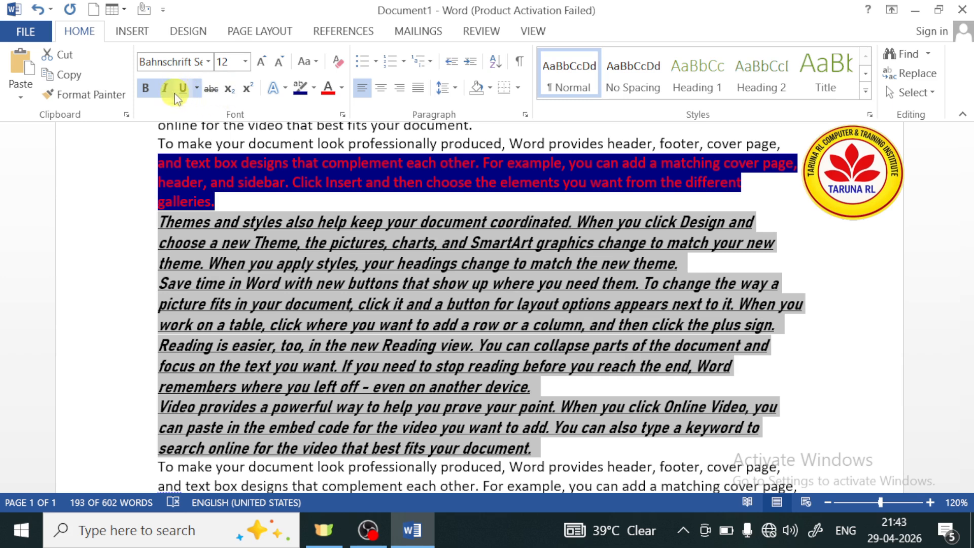
pyautogui.click(184, 89)
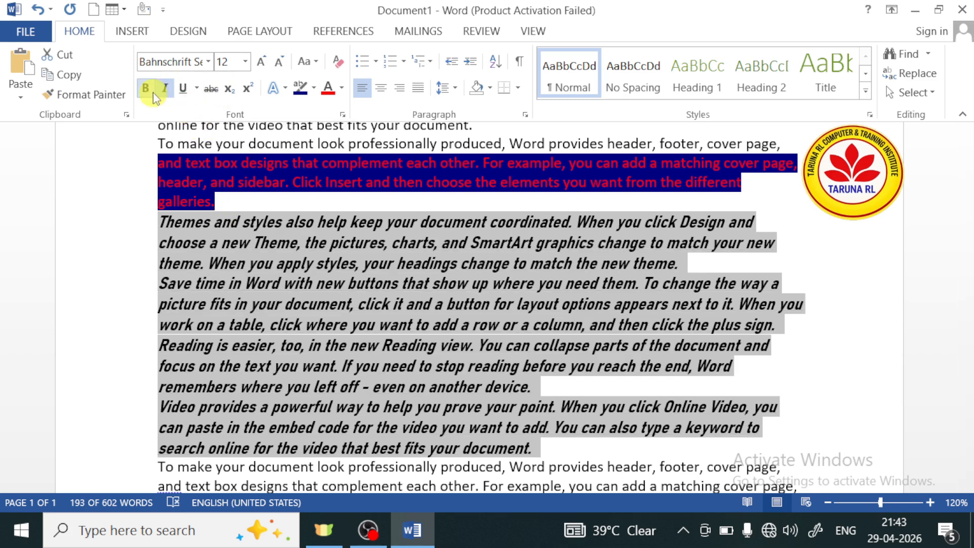
pyautogui.click(164, 89)
pyautogui.click(142, 89)
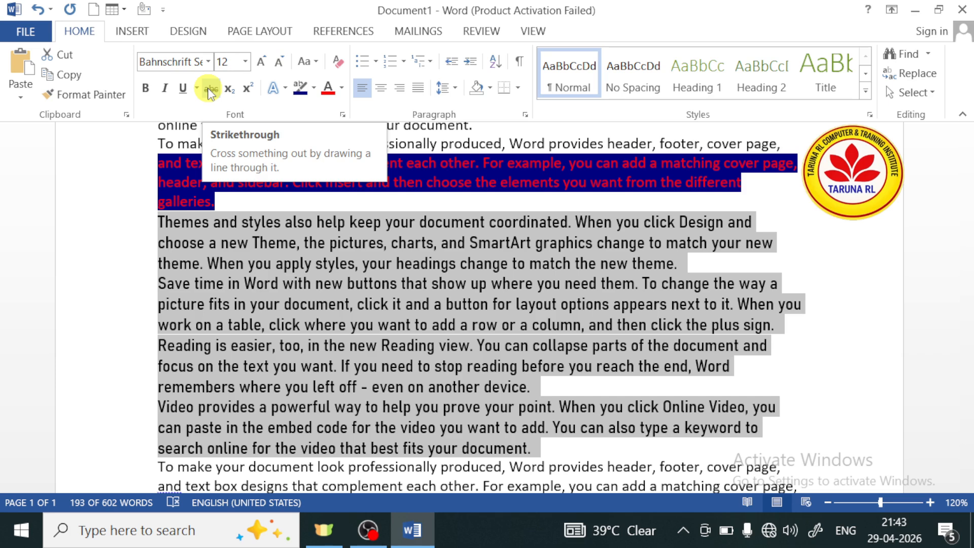
# Step: Apply strikethrough to the selected paragraphs from "Themes and styles" through "best fits your document."
pyautogui.click(210, 89)
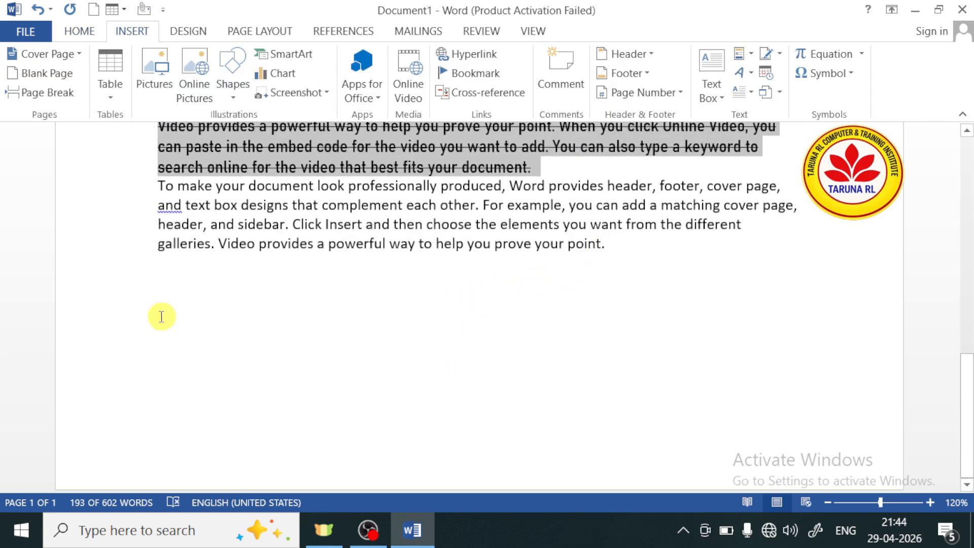
# Step: Enter "H2O" on a new line below the document's last paragraph, and format its 2 as subscript
pyautogui.click(158, 274)
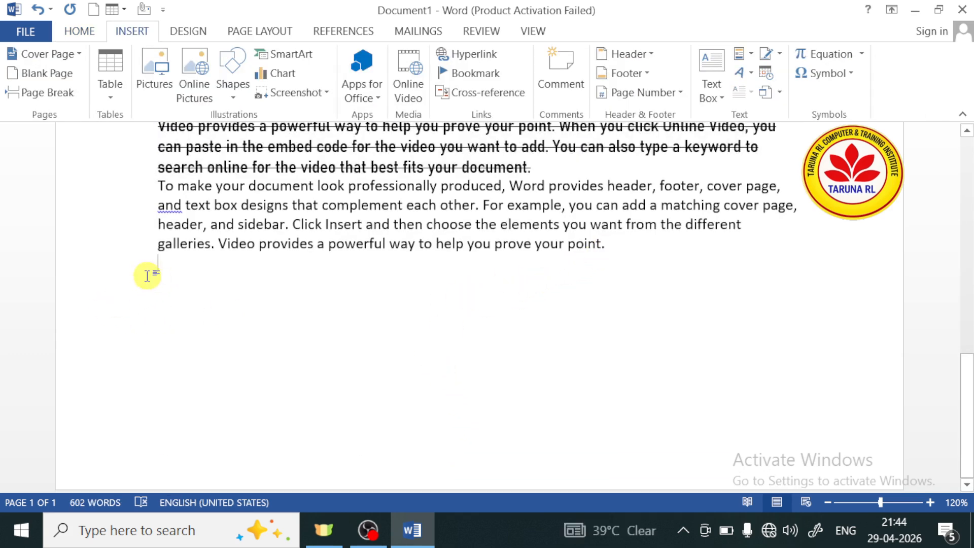
pyautogui.click(79, 31)
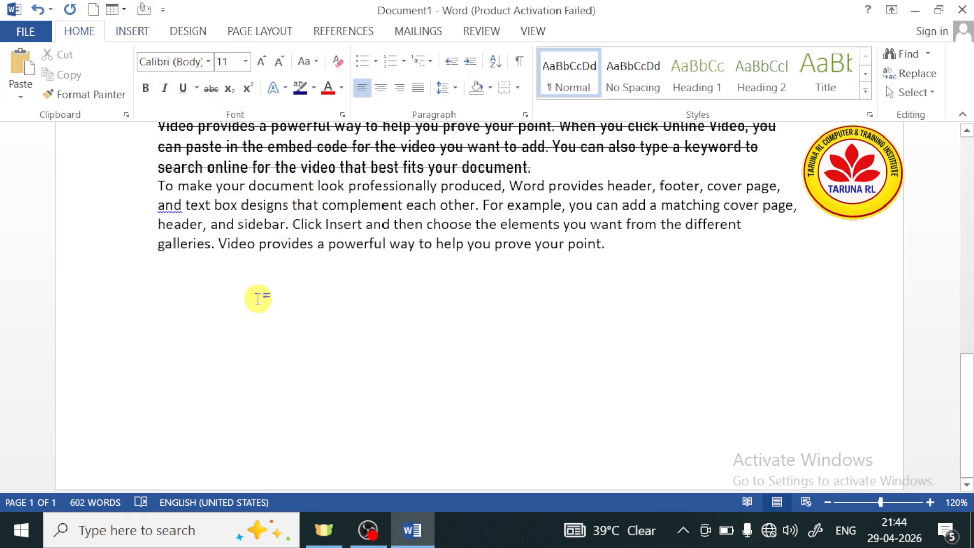
pyautogui.write('H2')
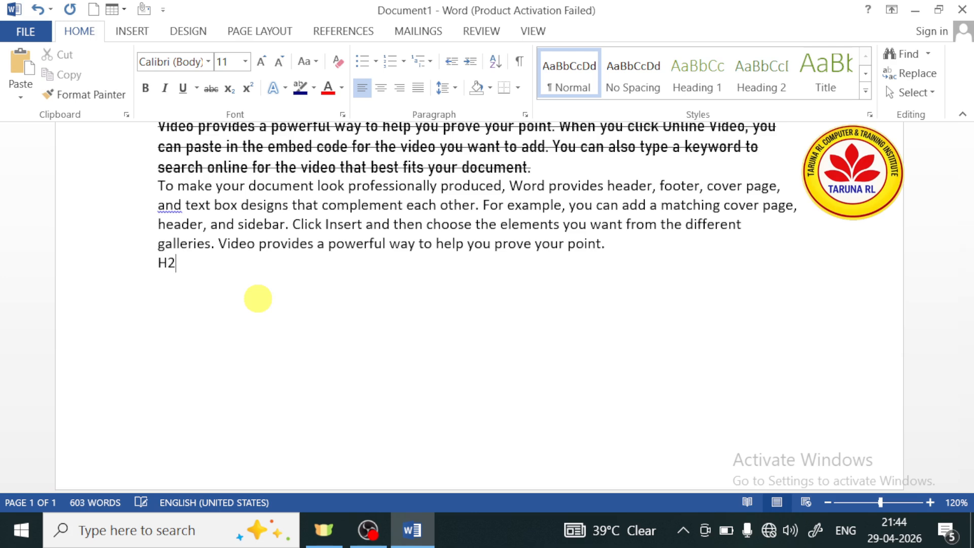
pyautogui.write('O')
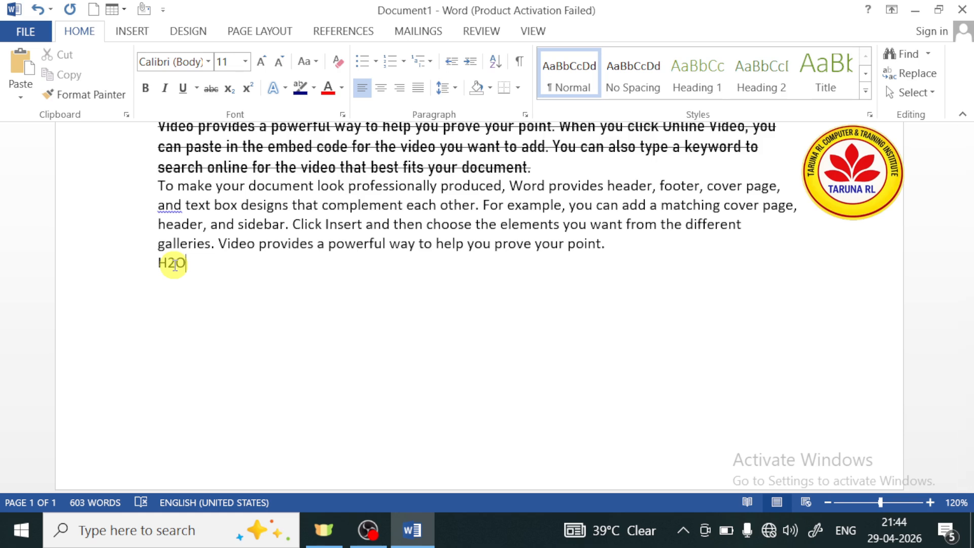
pyautogui.click(173, 263)
pyautogui.moveTo(176, 265); pyautogui.dragTo(168, 273)
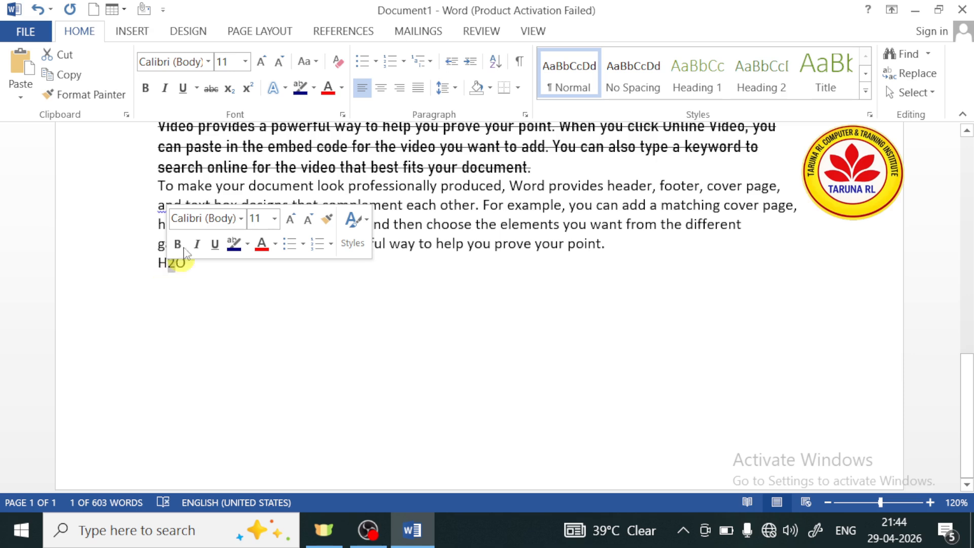
pyautogui.click(229, 90)
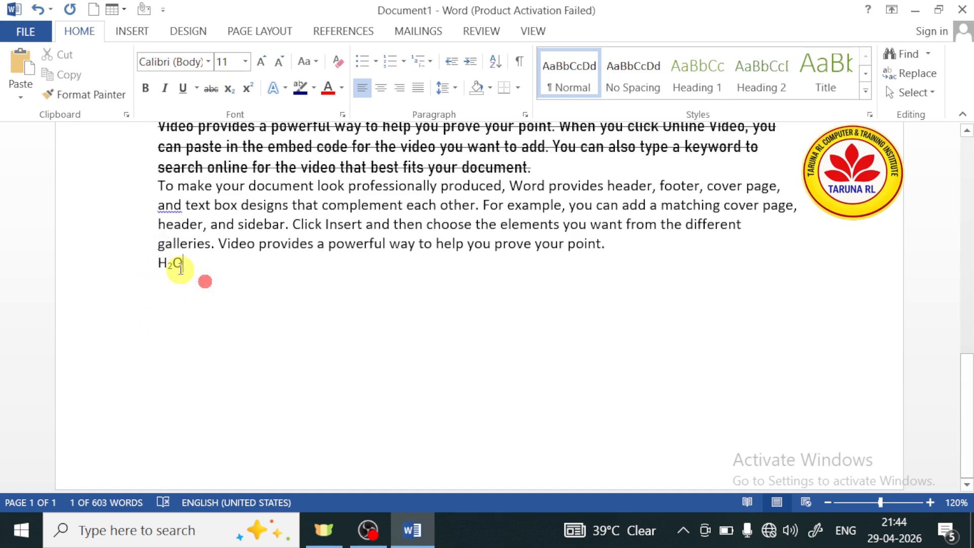
pyautogui.click(201, 269)
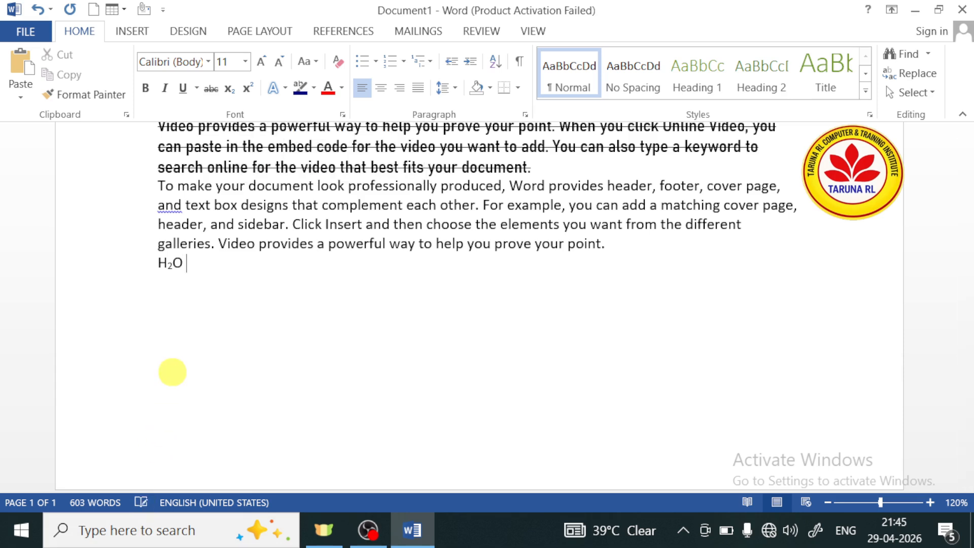
# Step: Enter "A2+B2" after the H2O formula on the same line, and format both 2s as superscript
pyautogui.write('A2+')
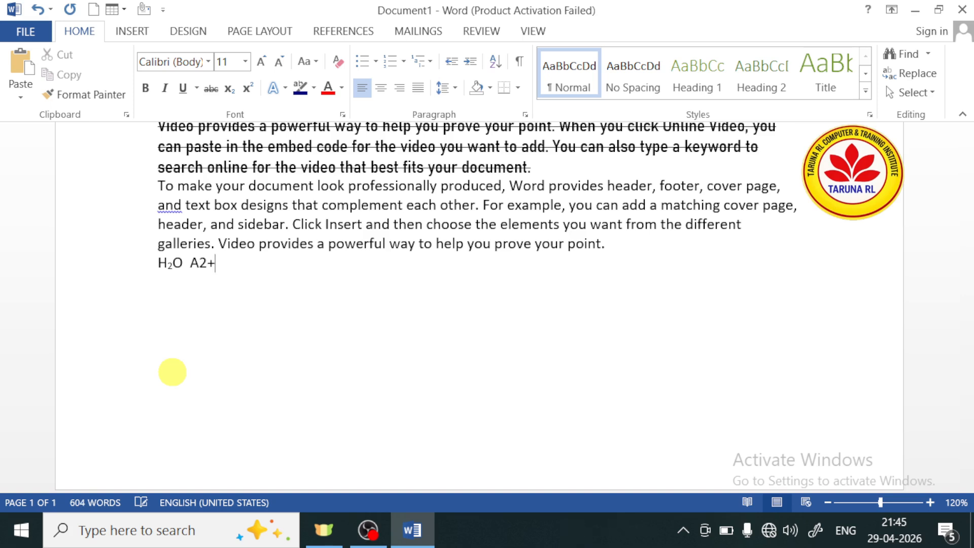
pyautogui.write('B2')
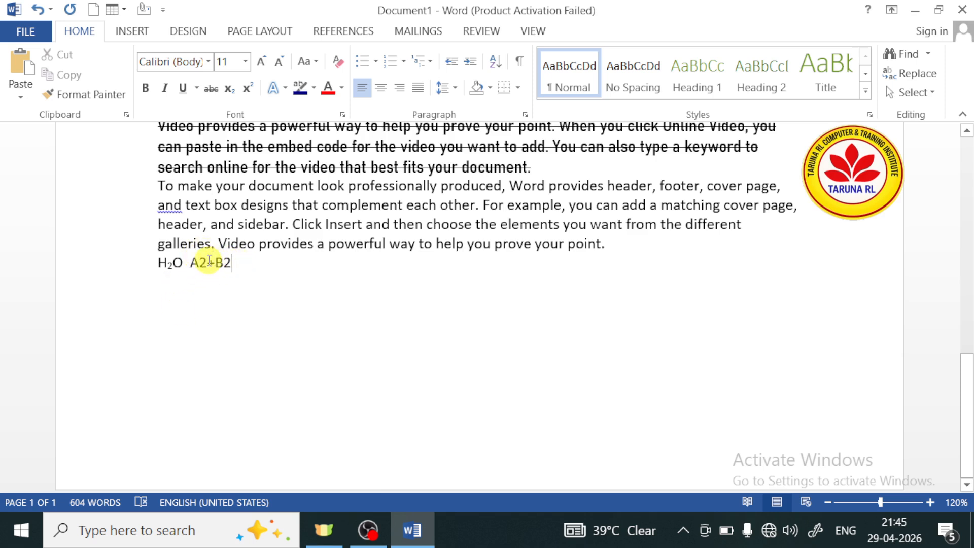
pyautogui.click(208, 263)
pyautogui.moveTo(207, 263); pyautogui.dragTo(213, 263)
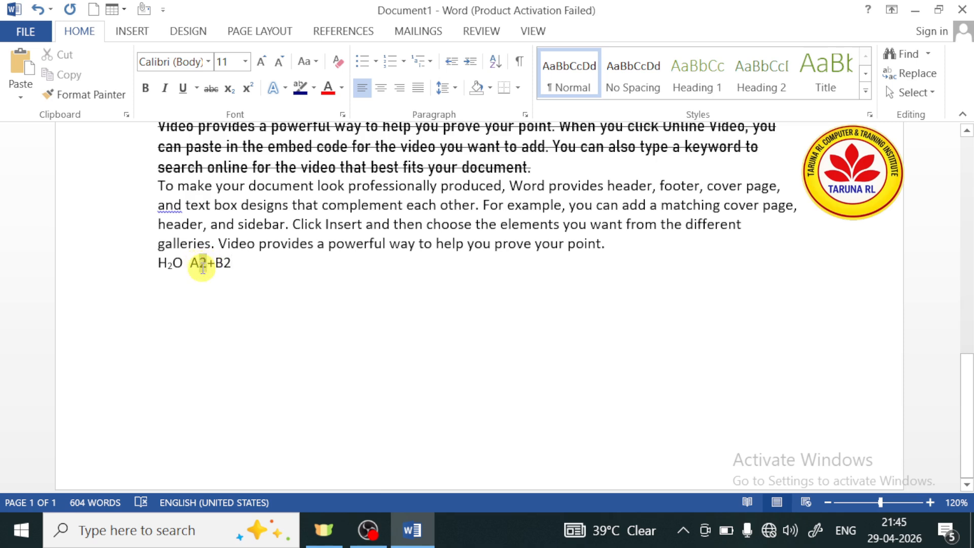
pyautogui.click(247, 88)
pyautogui.moveTo(229, 262); pyautogui.dragTo(220, 263)
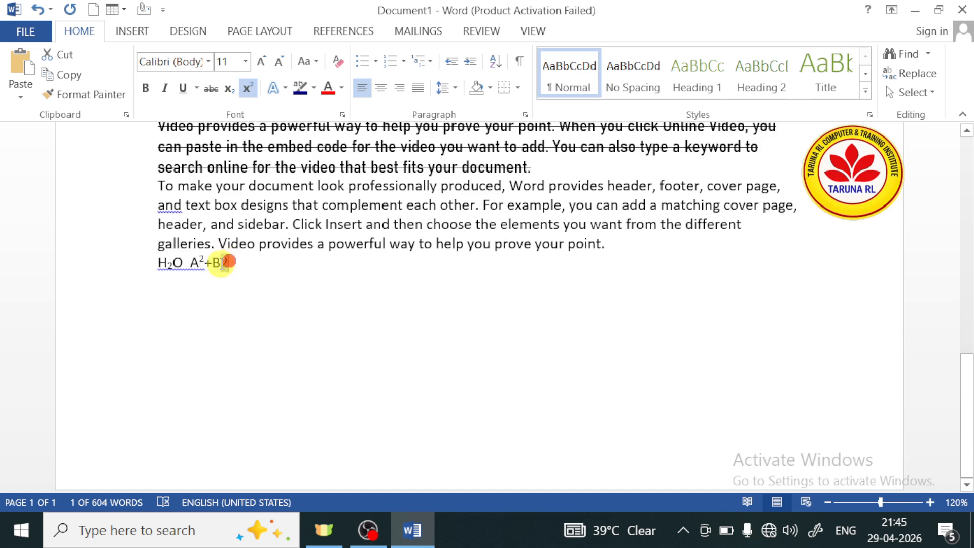
pyautogui.click(253, 88)
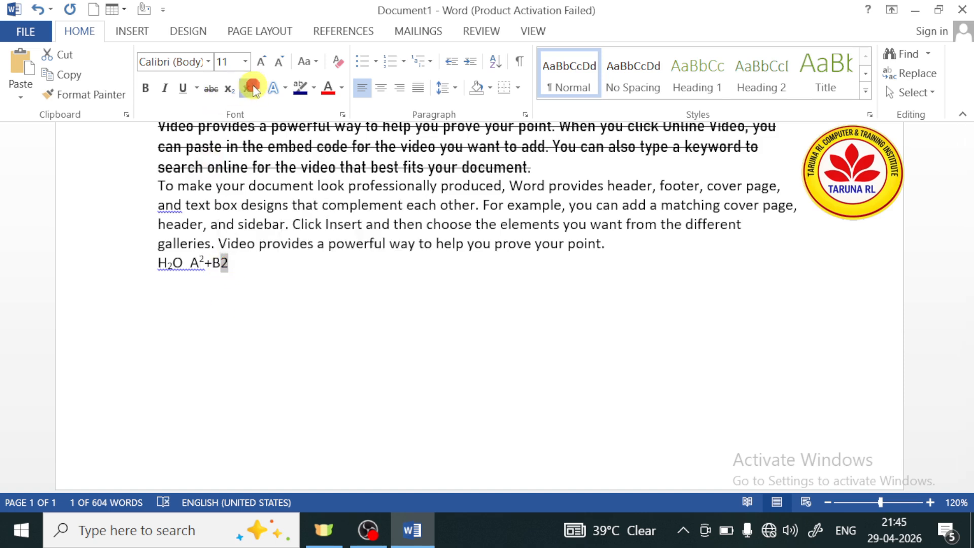
pyautogui.click(256, 277)
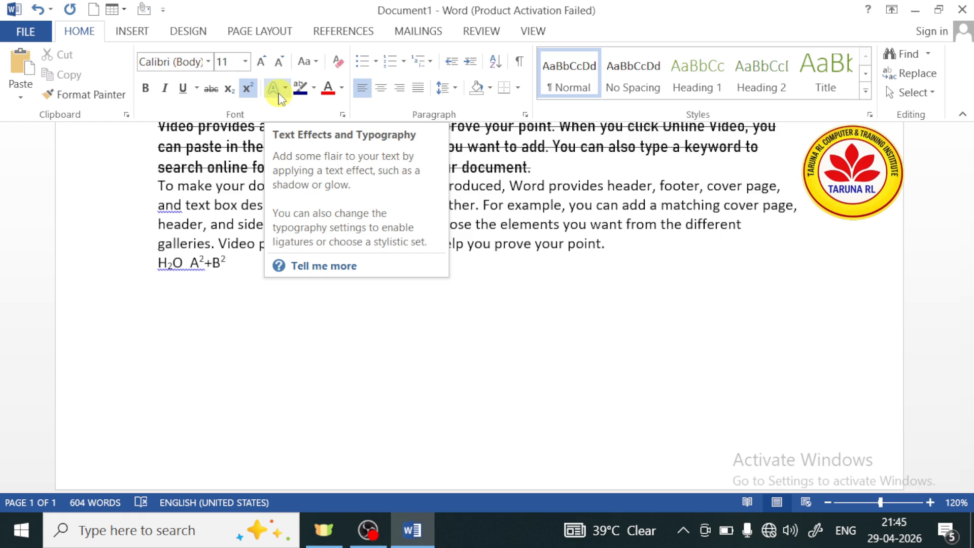
pyautogui.click(359, 322)
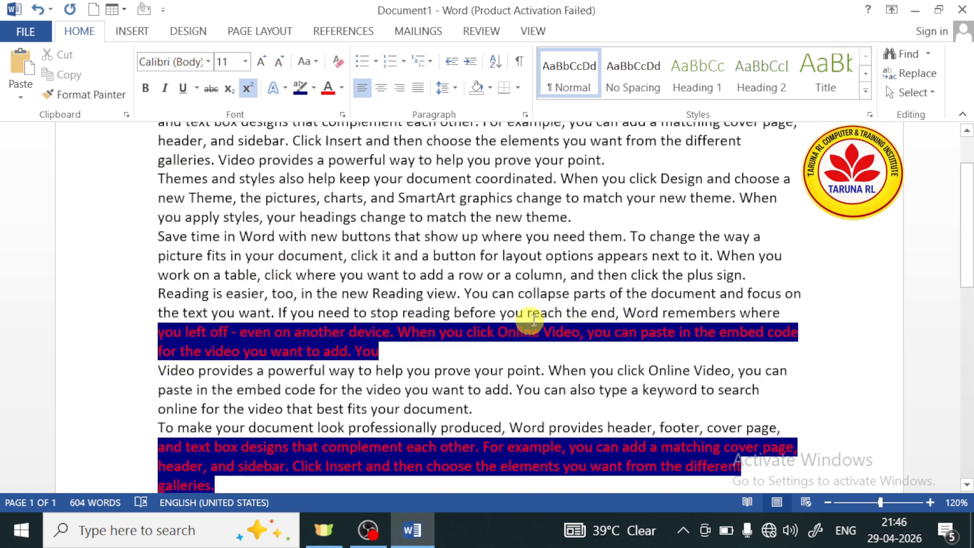
pyautogui.scroll(2, 529, 319)
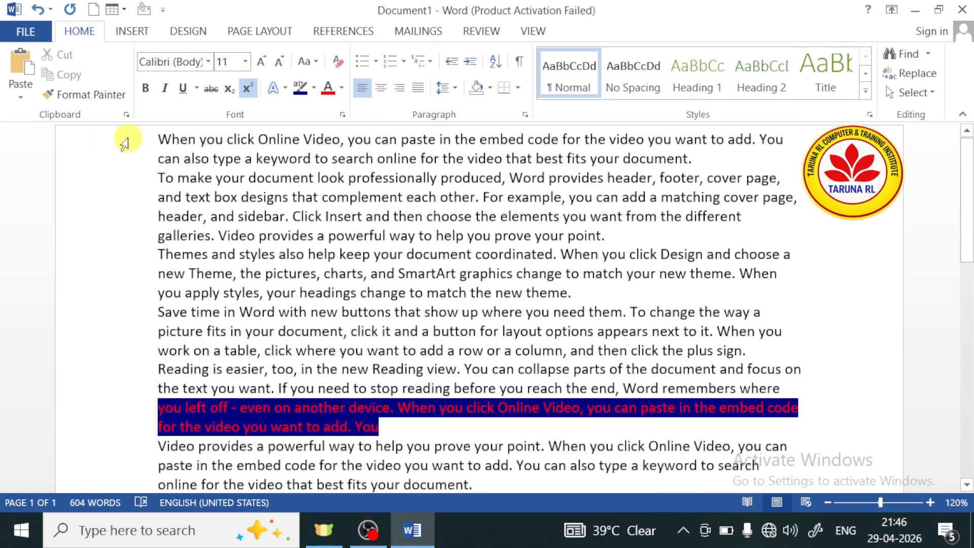
pyautogui.moveTo(151, 139); pyautogui.dragTo(553, 254)
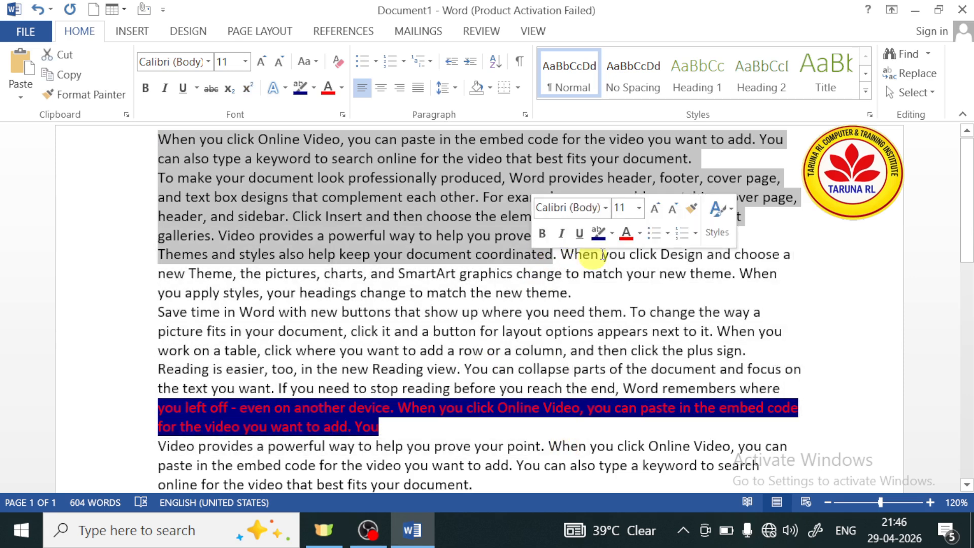
pyautogui.click(808, 267)
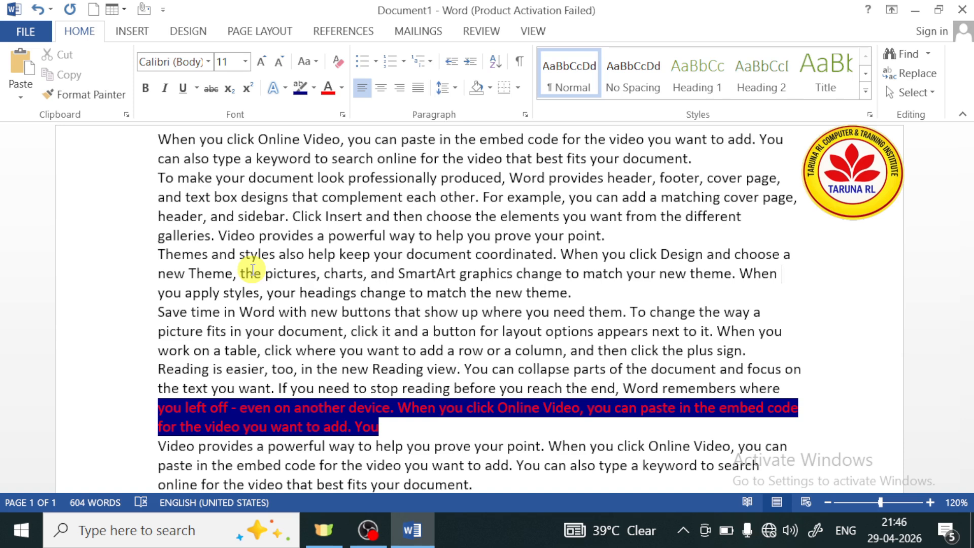
# Step: Apply the text effect "Fill - Aqua, Accent 1, Outline - Background 1, Hard Shadow - Accent 1" to the whole document
pyautogui.hotkey('ctrl', 'a')
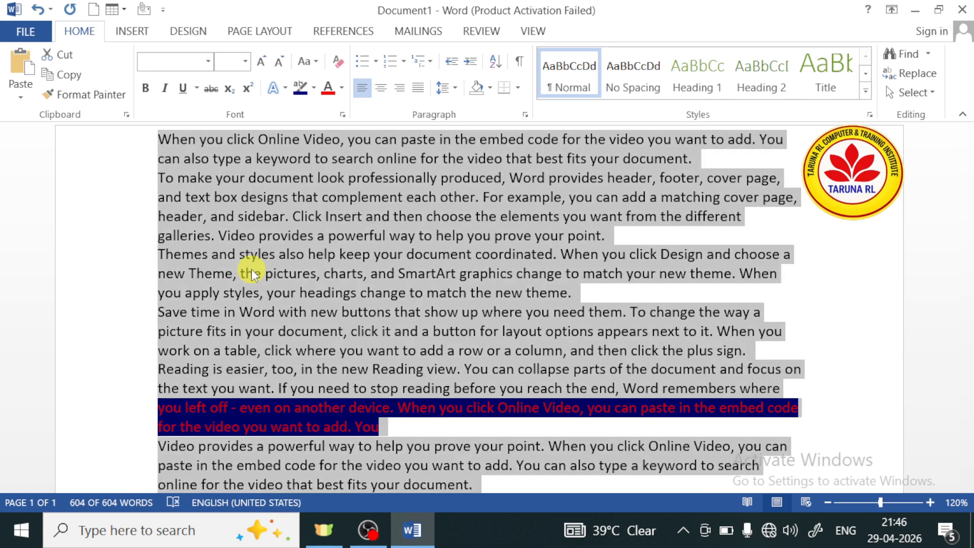
pyautogui.scroll(-4, 355, 291)
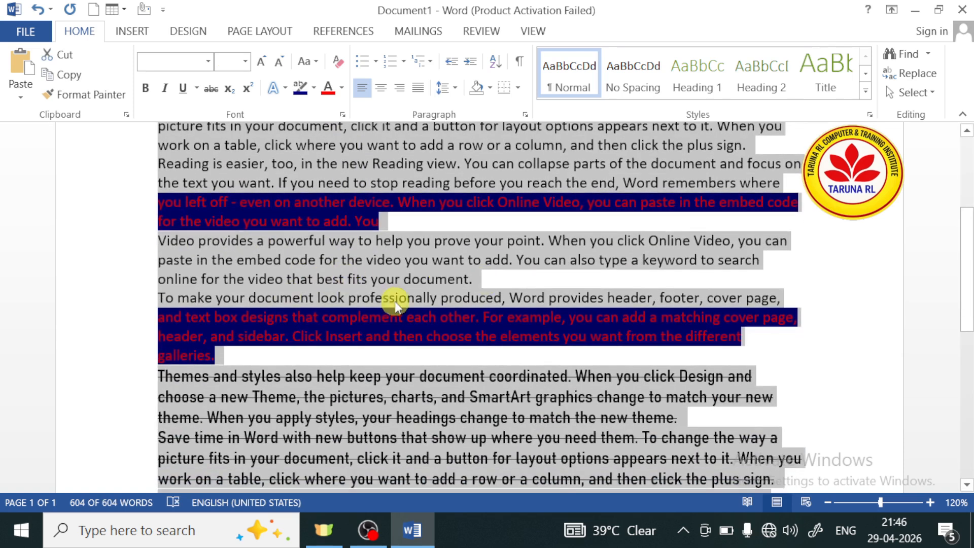
pyautogui.scroll(-5, 517, 337)
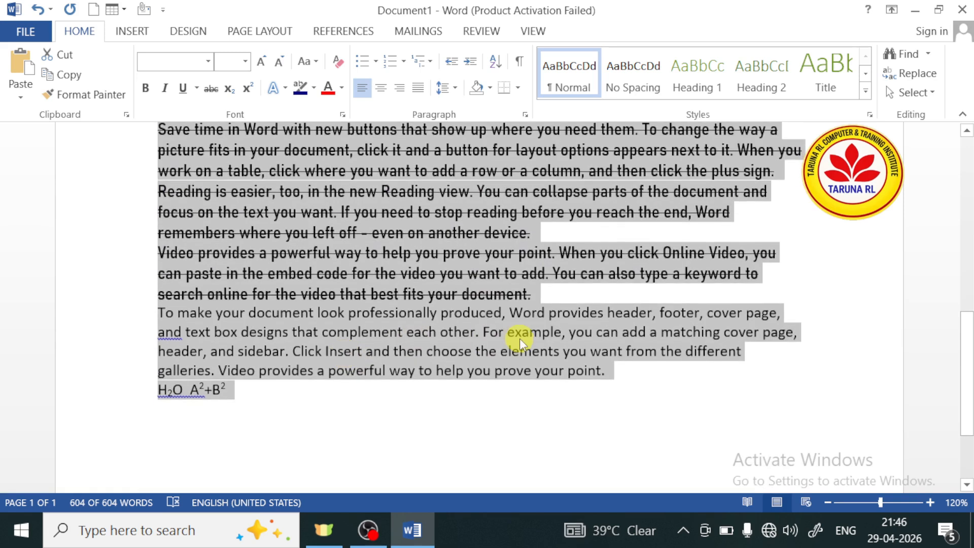
pyautogui.scroll(9, 520, 339)
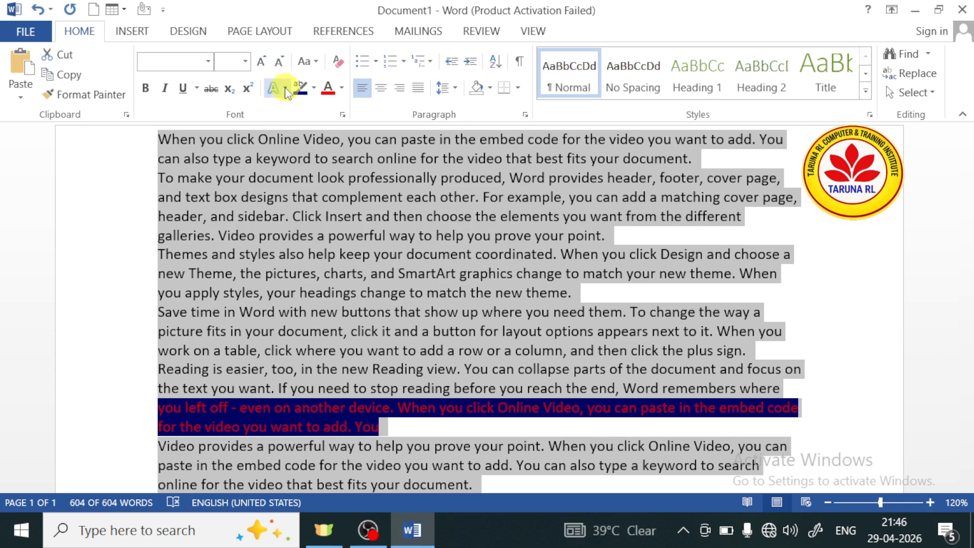
pyautogui.click(284, 88)
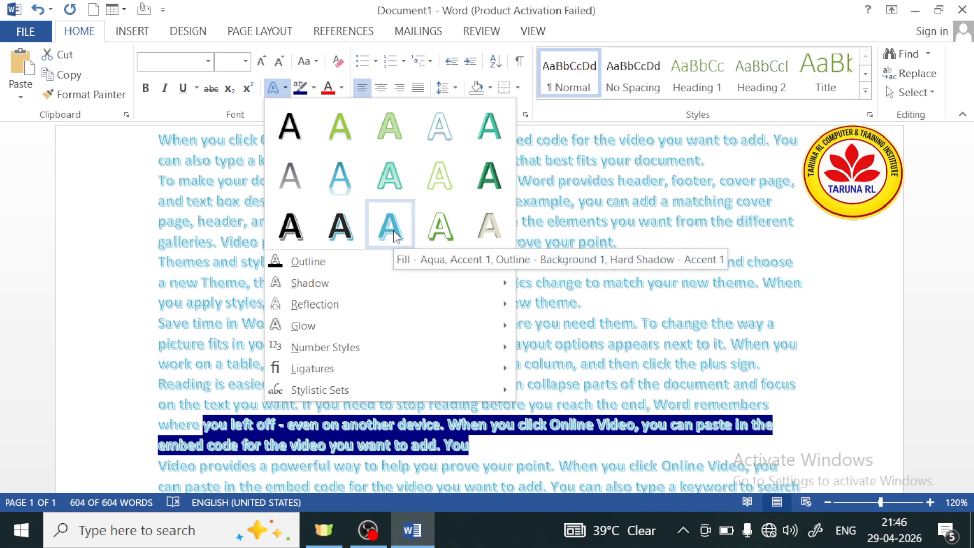
pyautogui.click(396, 235)
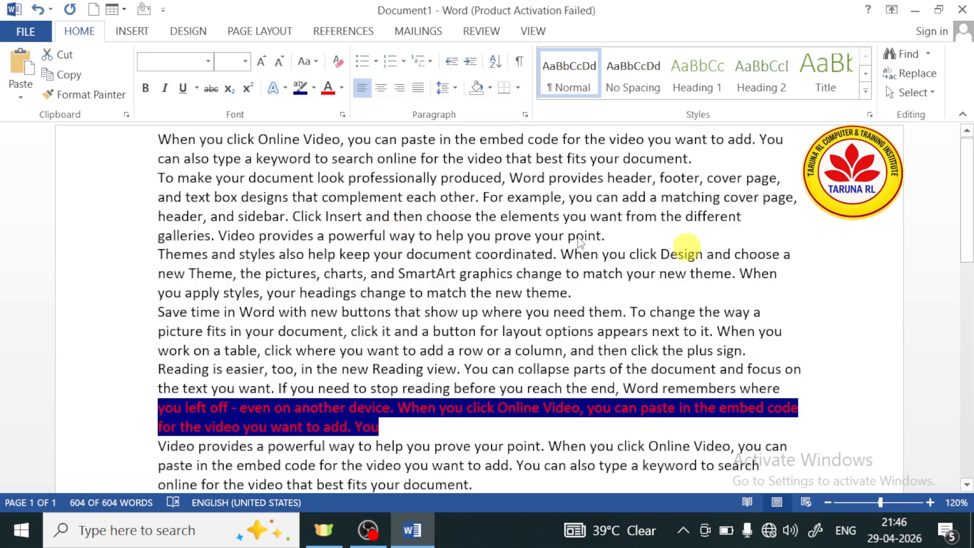
# Step: Set the text outline of the whole document to standard red
pyautogui.hotkey('ctrl', 'a')
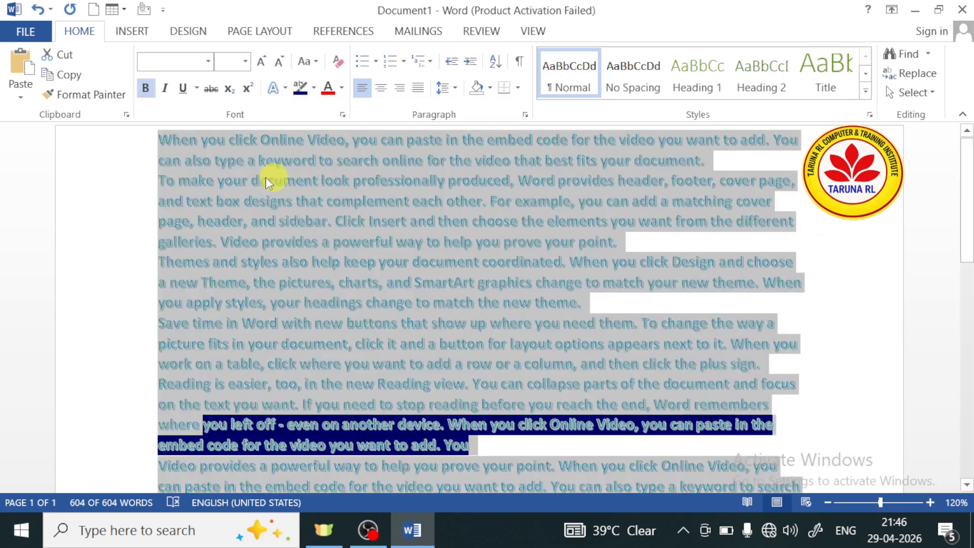
pyautogui.click(282, 88)
pyautogui.click(322, 262)
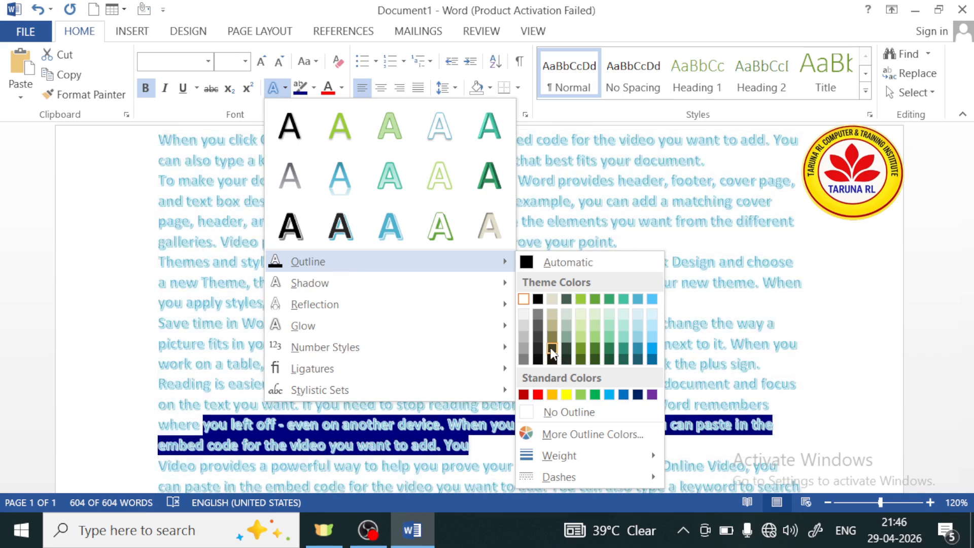
pyautogui.click(537, 395)
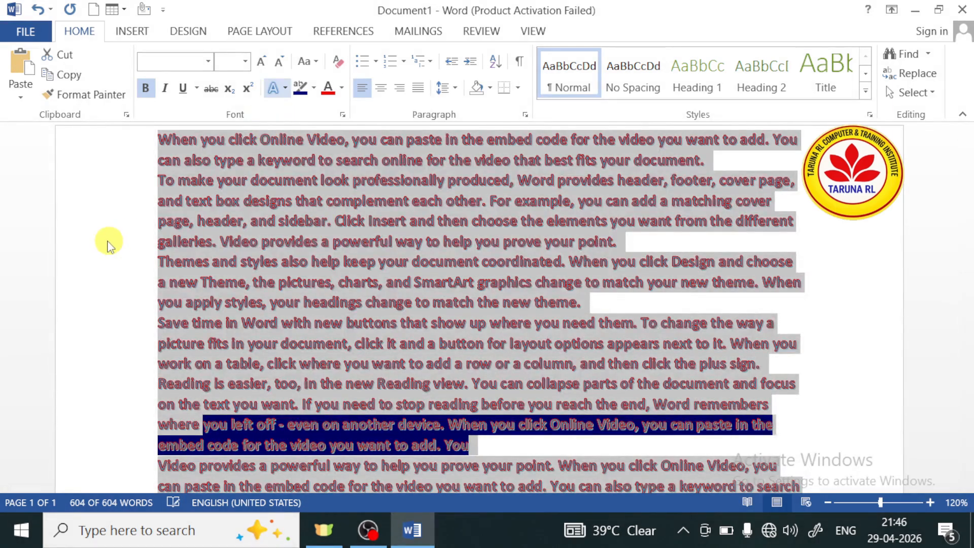
# Step: Apply the strongest lime glow variation to the line "galleries. Video provides a powerful way to help you prove your point."
pyautogui.click(106, 242)
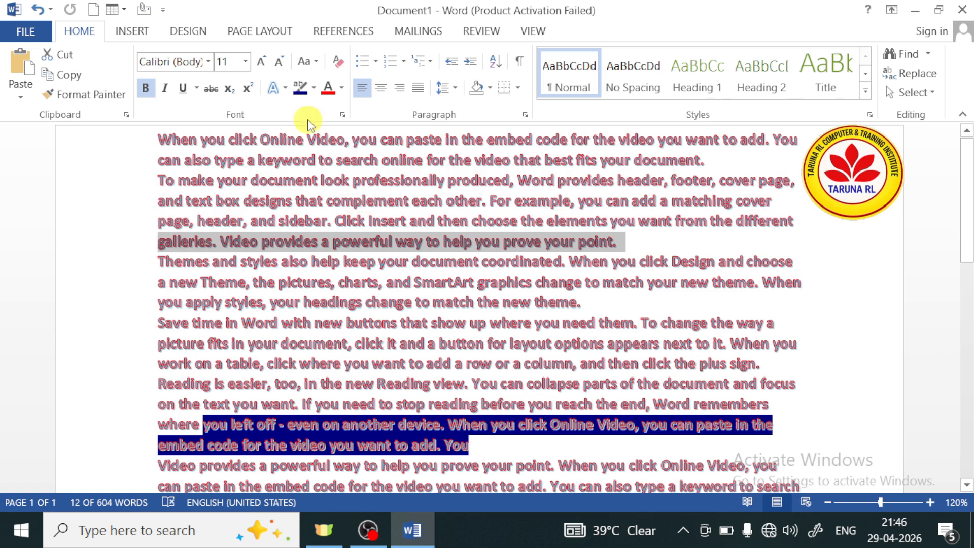
pyautogui.click(281, 87)
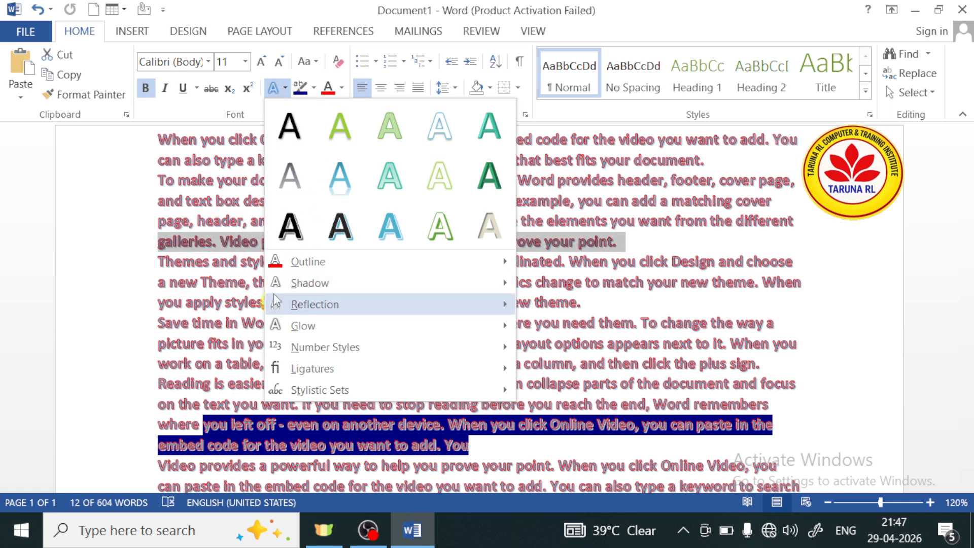
pyautogui.moveTo(302, 282)
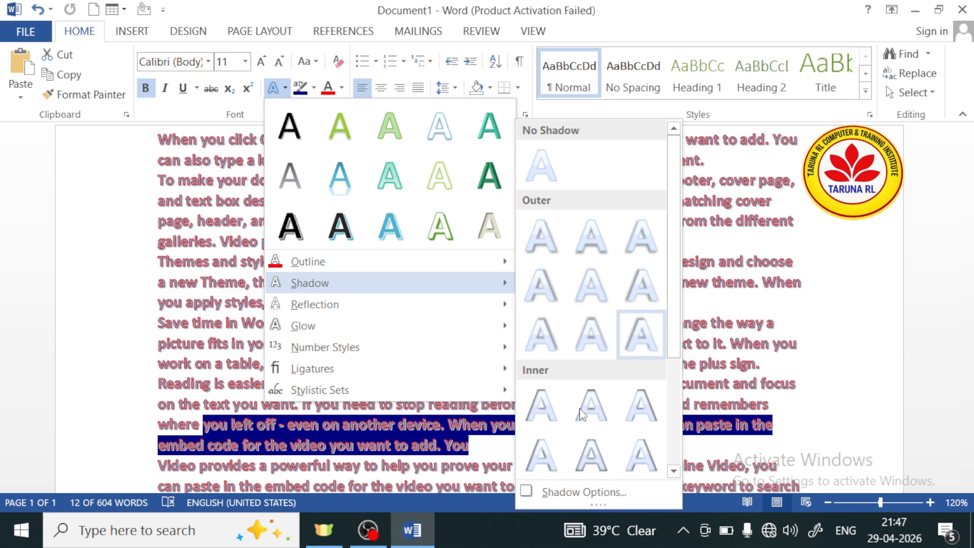
pyautogui.click(343, 307)
pyautogui.hotkey('ctrl', 'z')
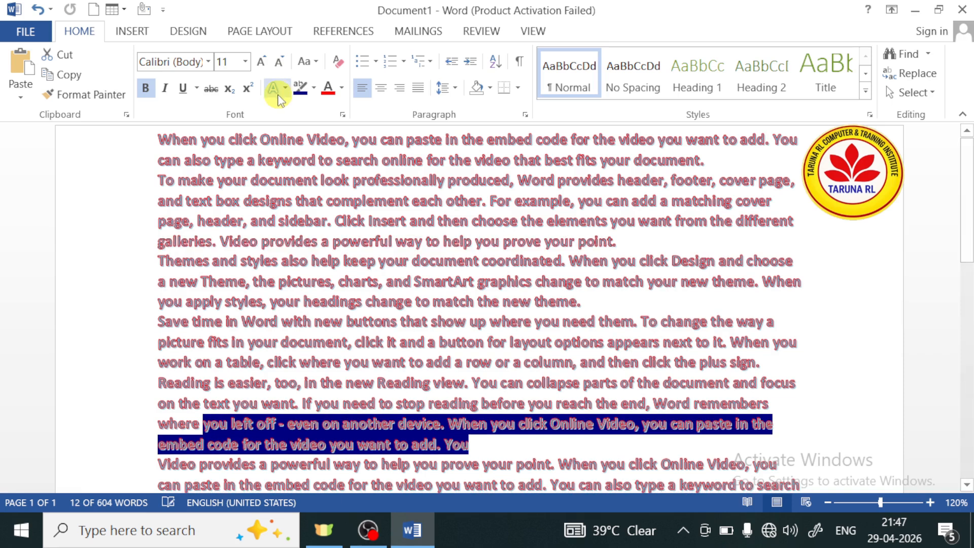
pyautogui.click(282, 93)
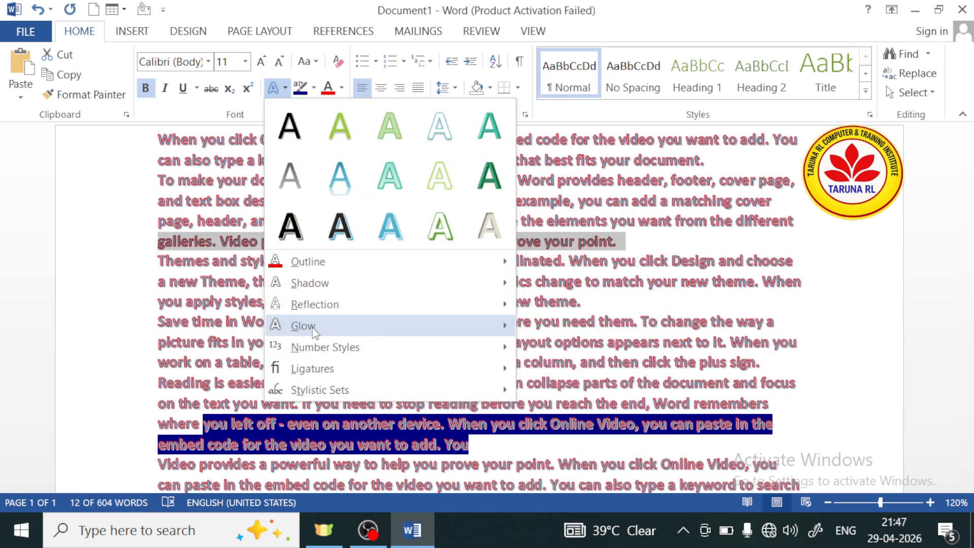
pyautogui.moveTo(315, 325)
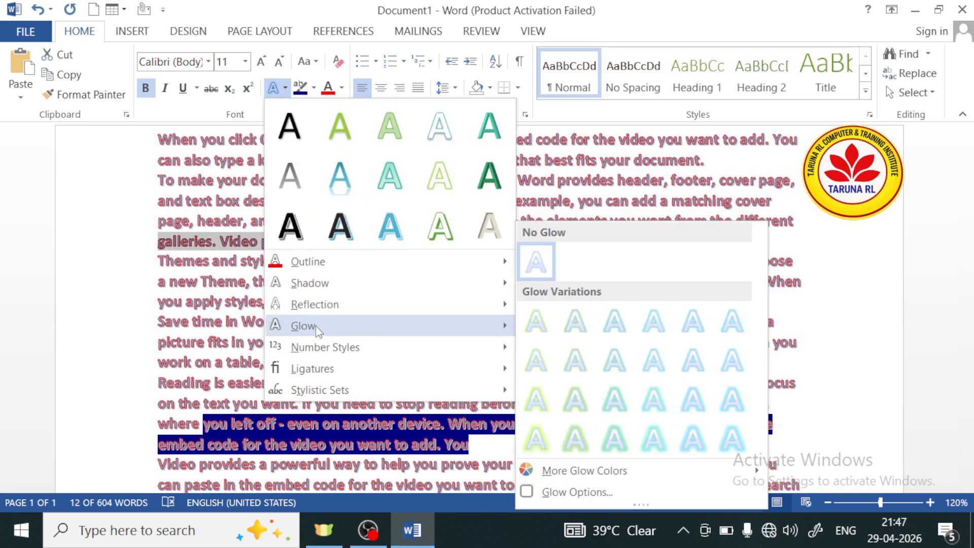
pyautogui.click(536, 435)
pyautogui.click(98, 252)
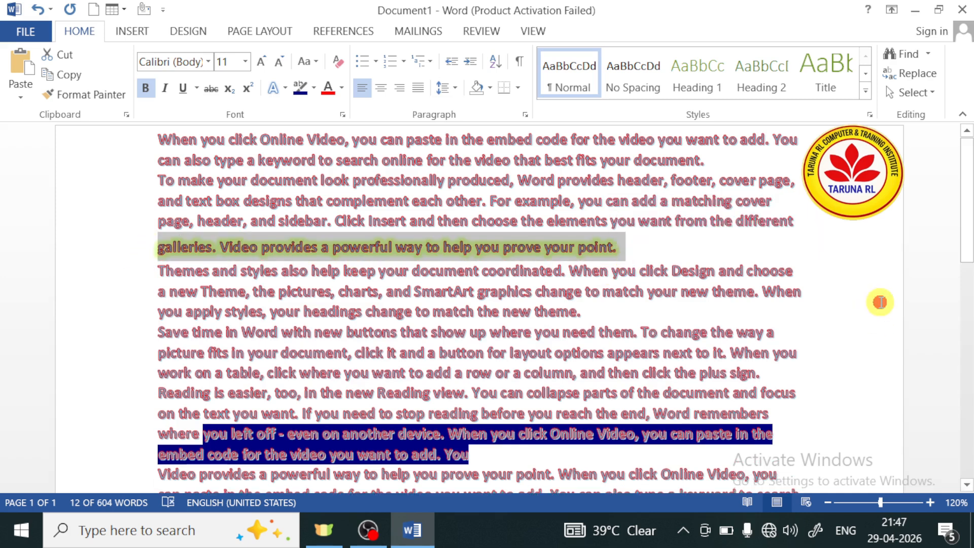
pyautogui.click(782, 307)
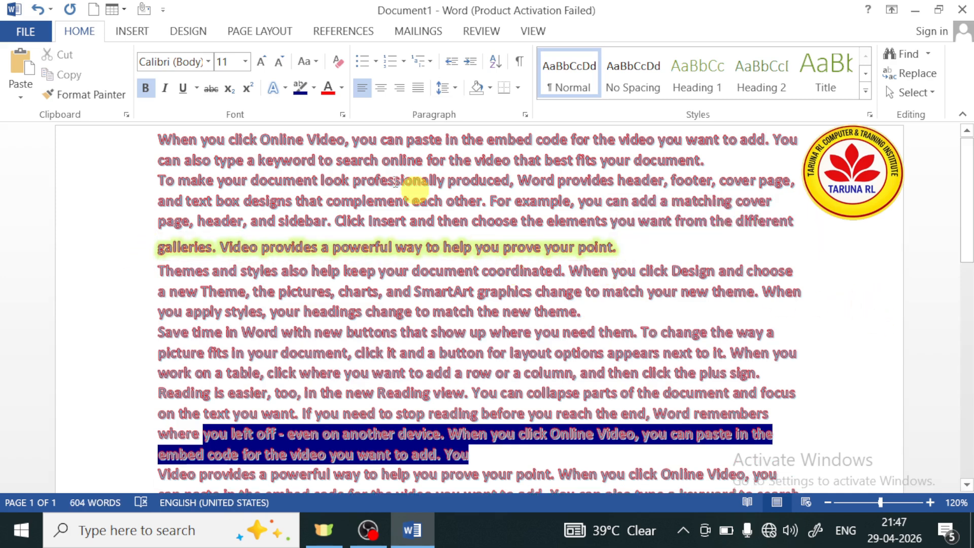
# Step: Try a reflection variation at the end of the first "Themes and styles" paragraph without selecting any text
pyautogui.click(280, 87)
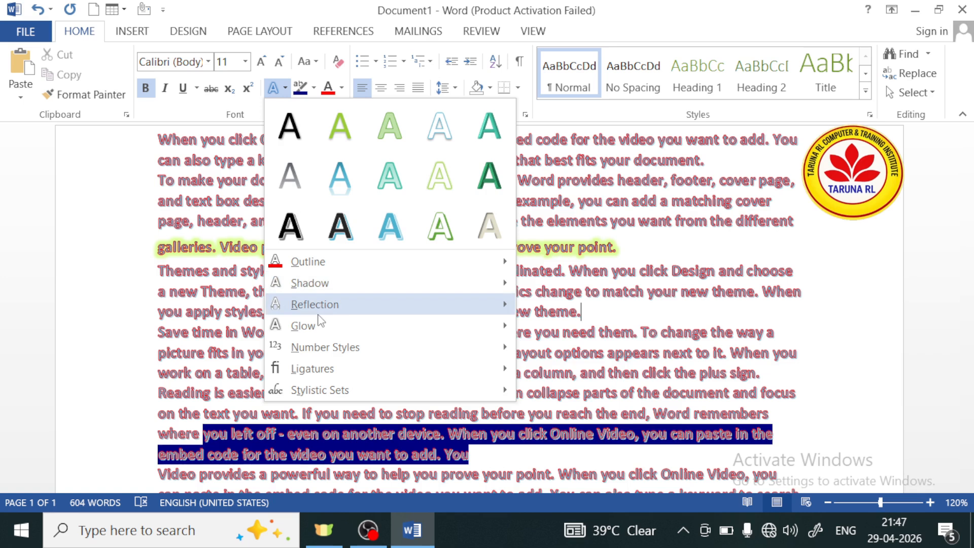
pyautogui.moveTo(318, 313)
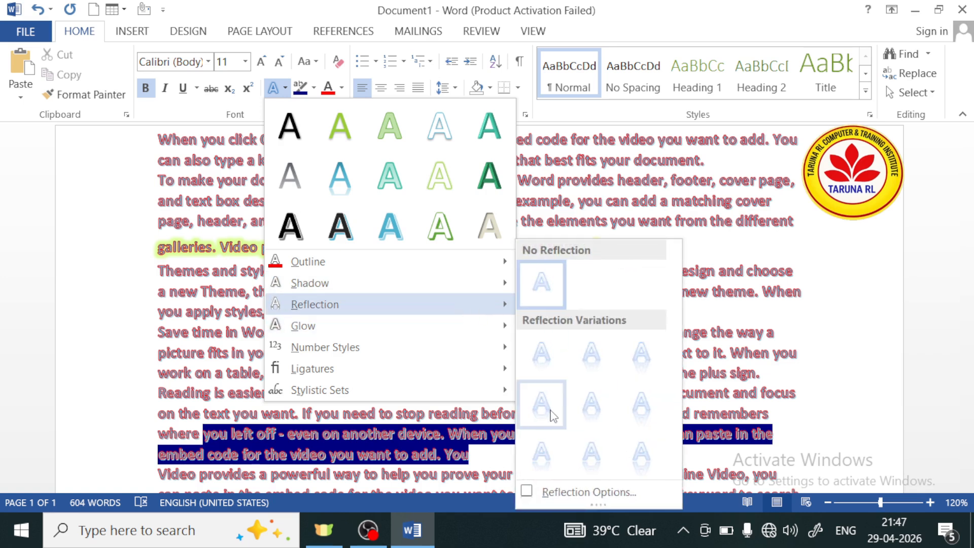
pyautogui.click(642, 406)
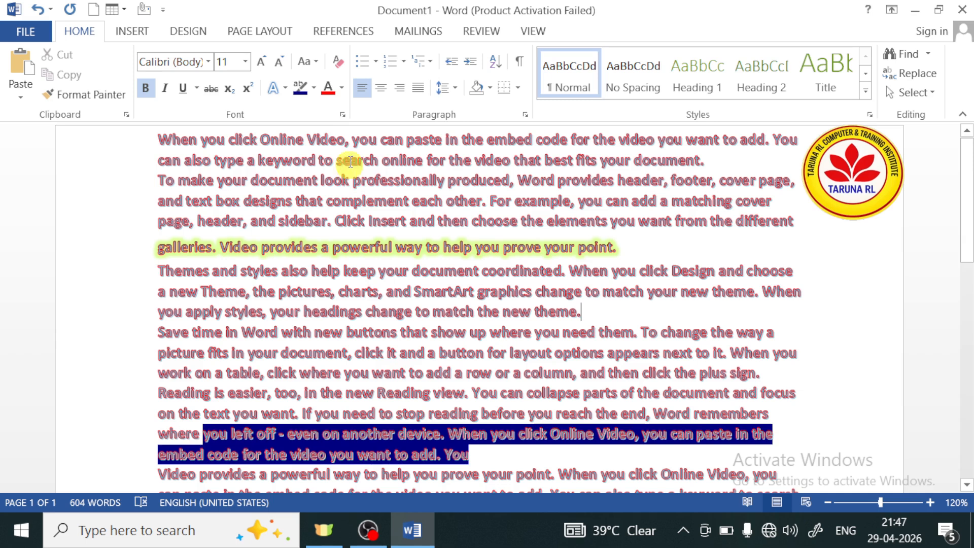
pyautogui.click(280, 88)
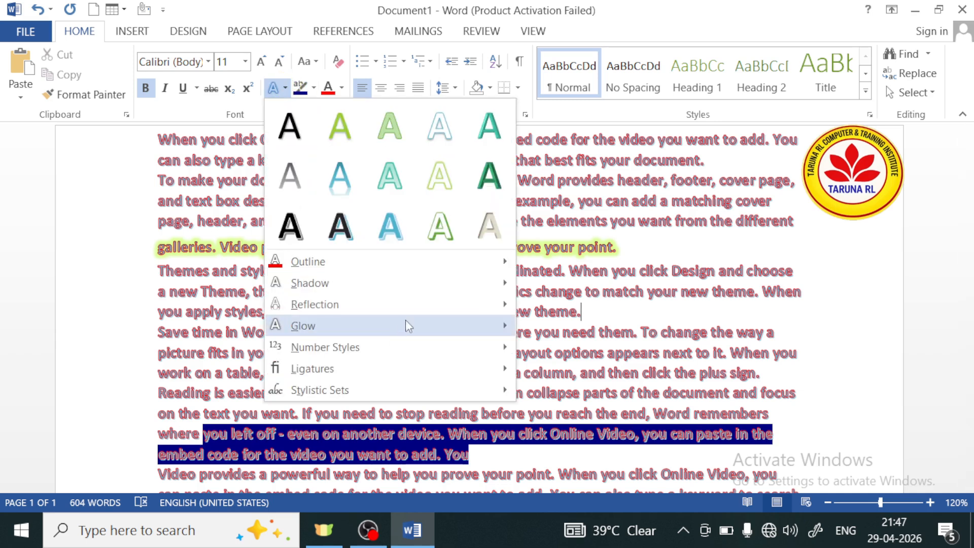
pyautogui.click(545, 270)
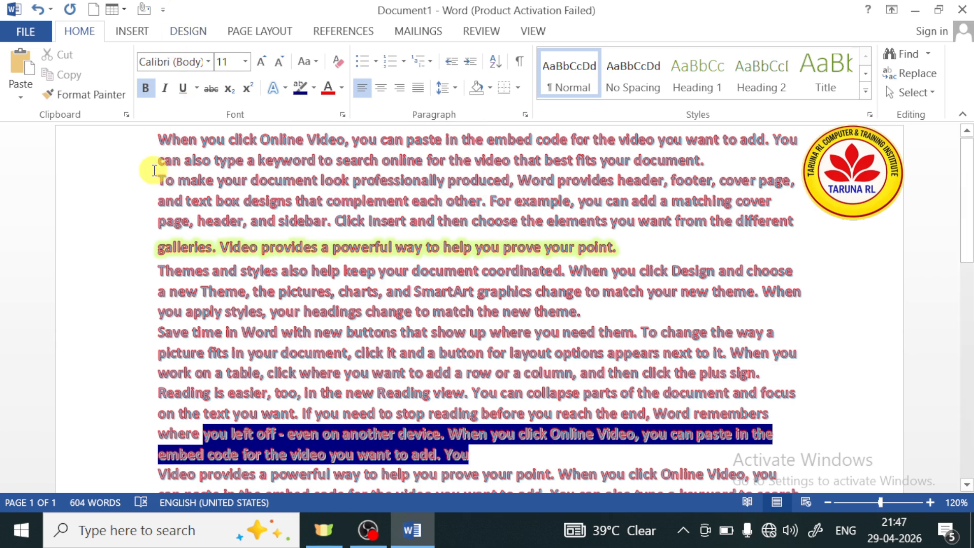
# Step: Try sentence case and lowercase on the text of the whole document
pyautogui.hotkey('ctrl', 'a')
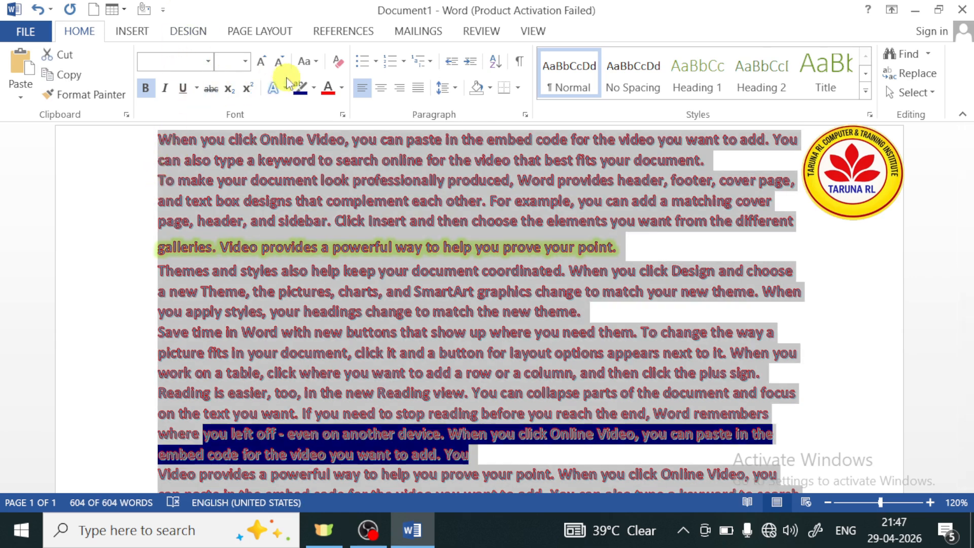
pyautogui.click(310, 61)
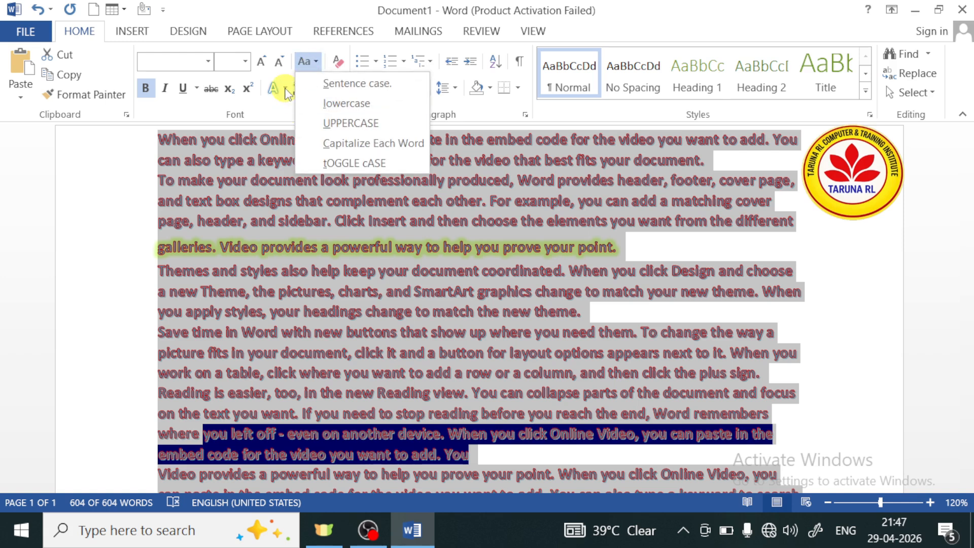
pyautogui.click(379, 90)
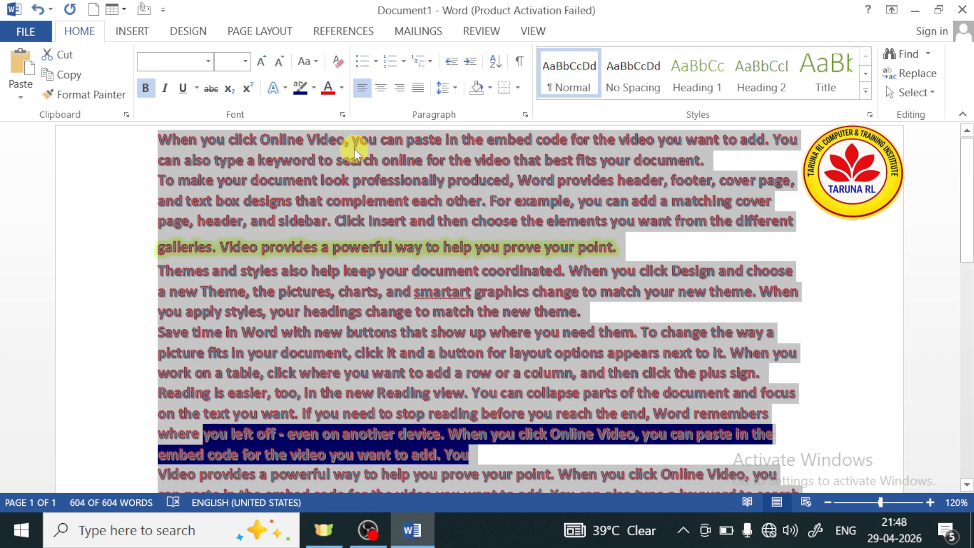
pyautogui.click(318, 61)
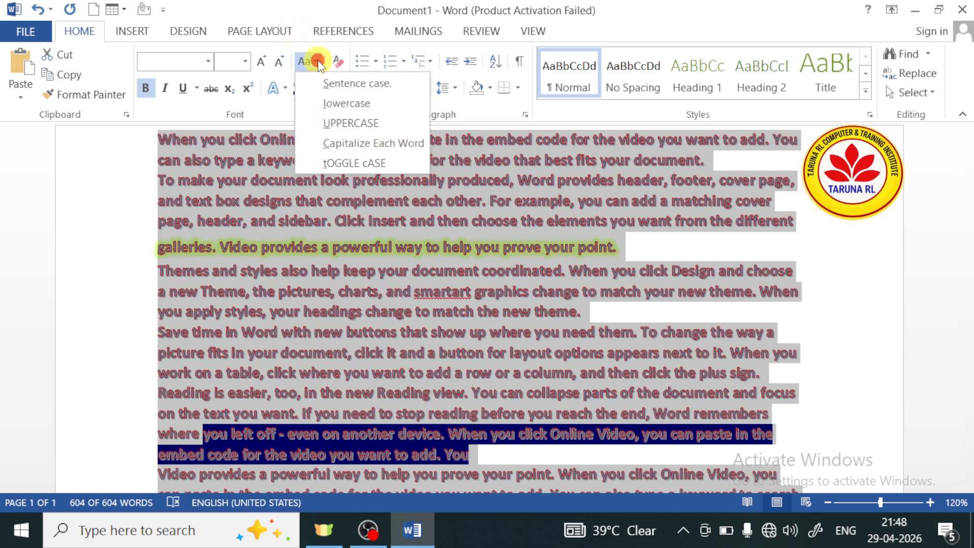
pyautogui.click(347, 105)
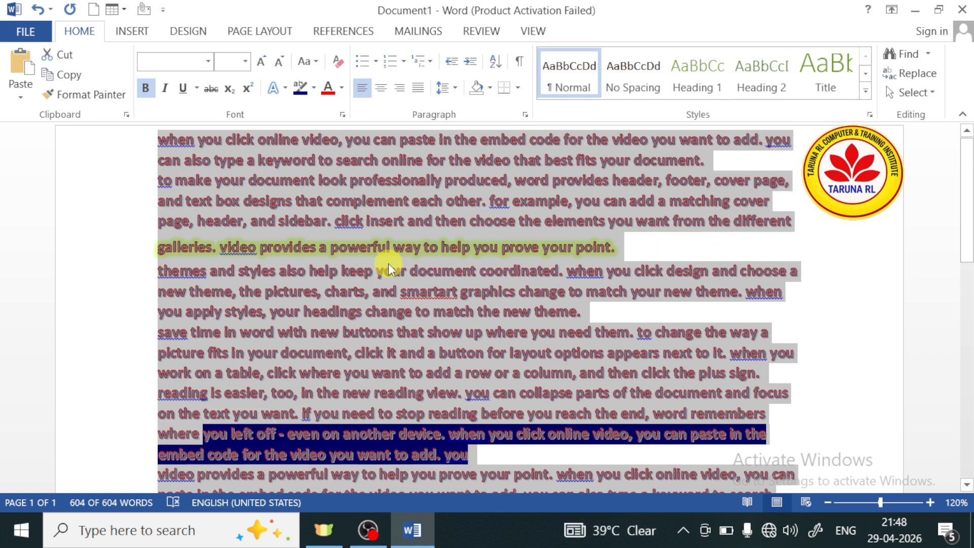
# Step: Change the whole document's text to UPPERCASE, and switch it to Capitalize Each Word
pyautogui.click(313, 60)
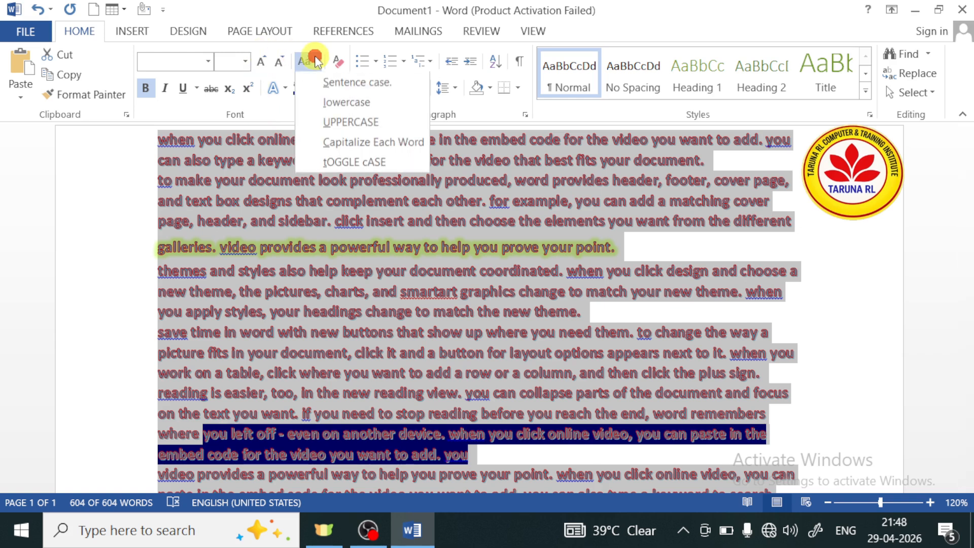
pyautogui.click(332, 124)
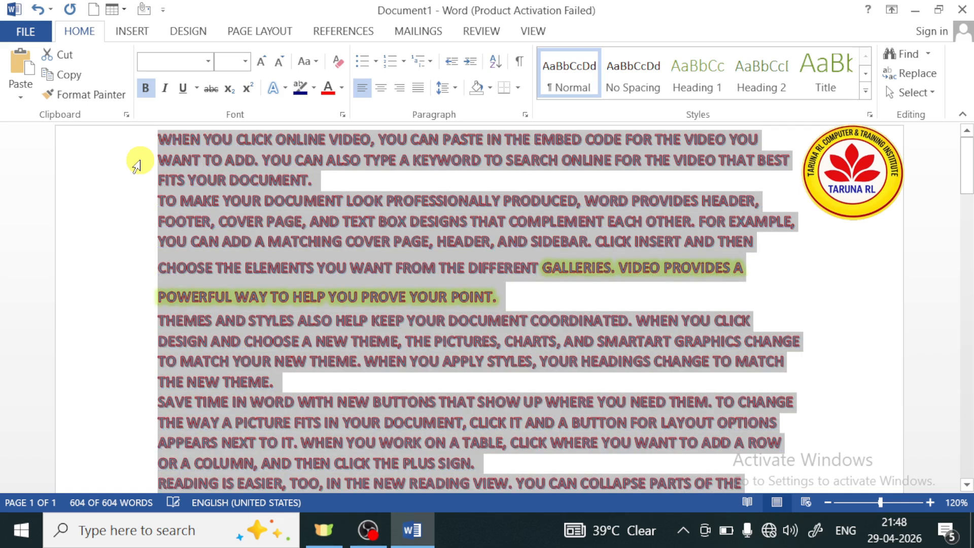
pyautogui.click(311, 62)
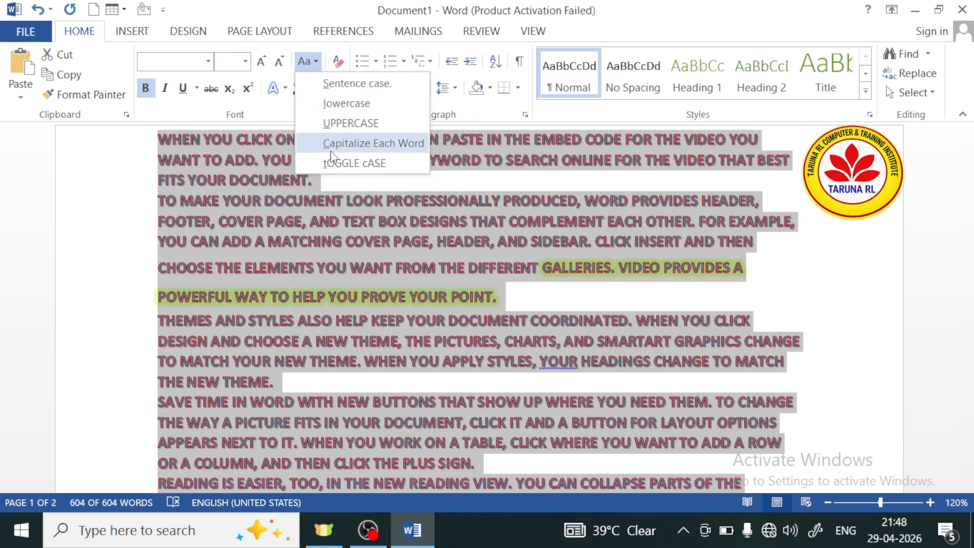
pyautogui.click(357, 144)
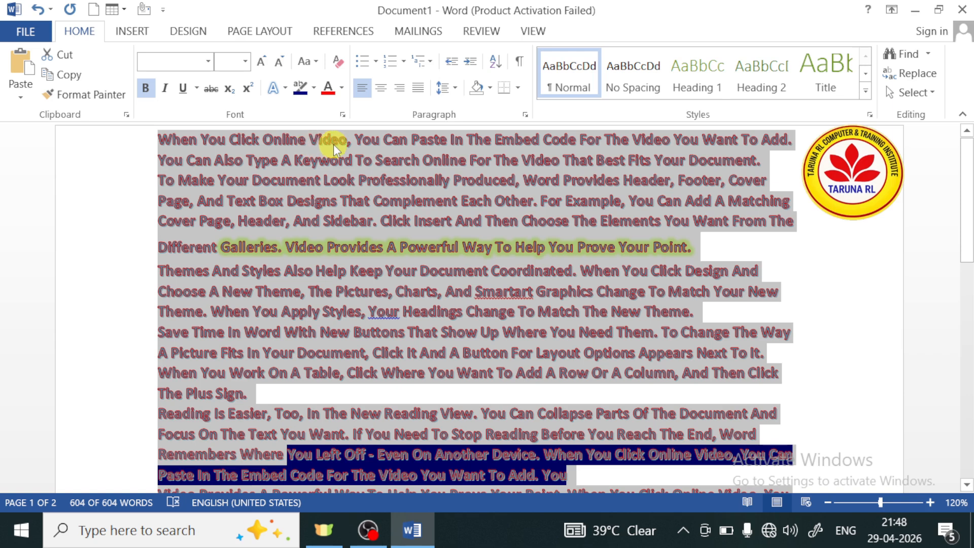
# Step: Apply tOGGLE cASE to the whole document's text and clear the selection
pyautogui.click(311, 61)
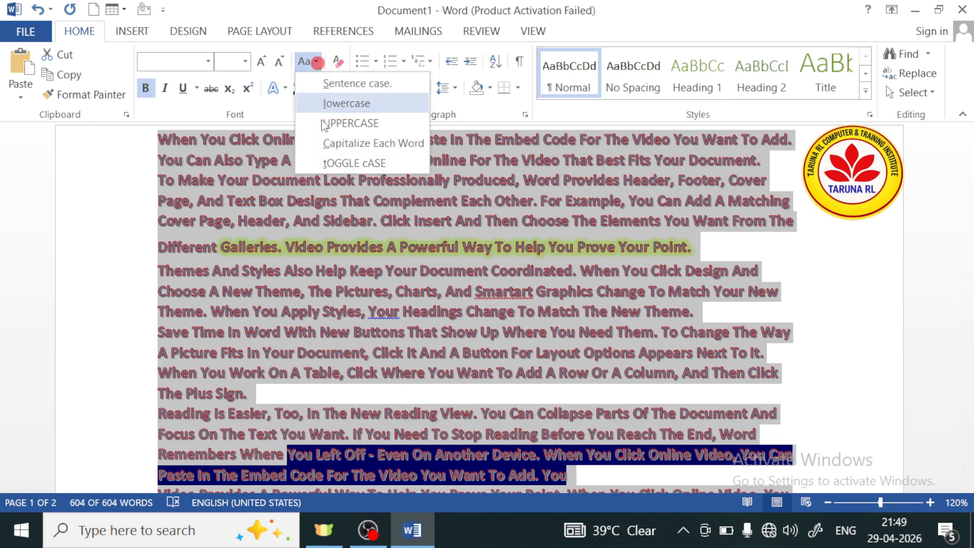
pyautogui.click(340, 163)
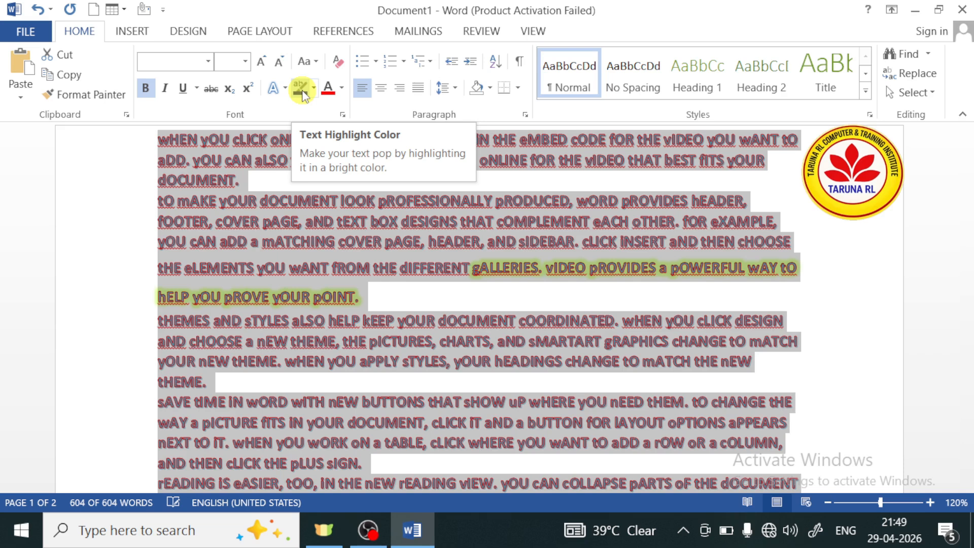
pyautogui.click(426, 294)
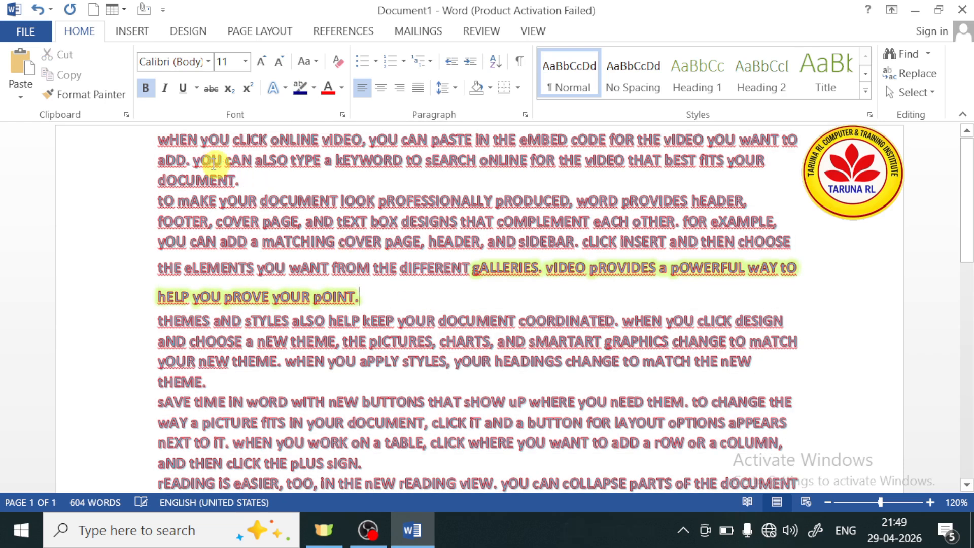
# Step: Highlight the text in yellow from the document's start through "look professionally" in the second paragraph
pyautogui.moveTo(156, 138); pyautogui.dragTo(406, 199)
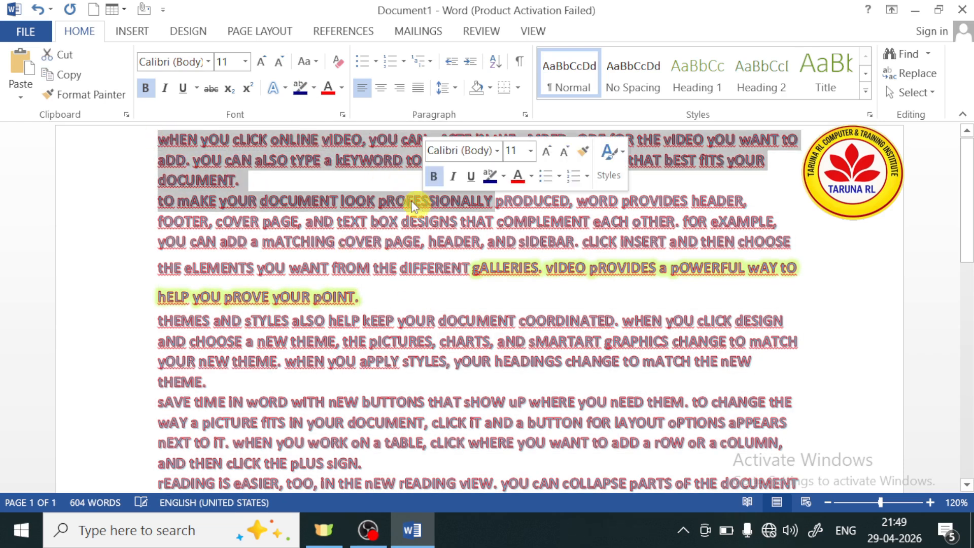
pyautogui.click(313, 87)
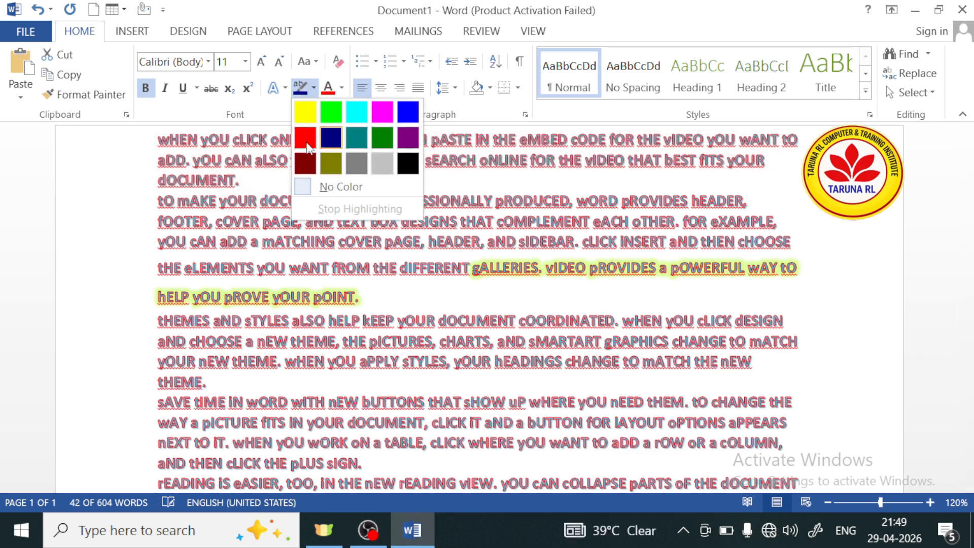
pyautogui.click(311, 117)
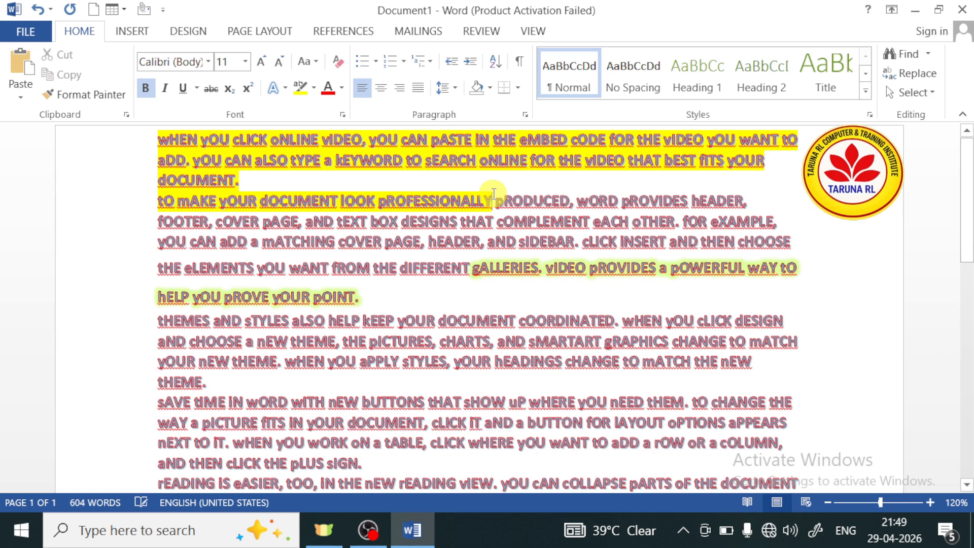
pyautogui.click(314, 88)
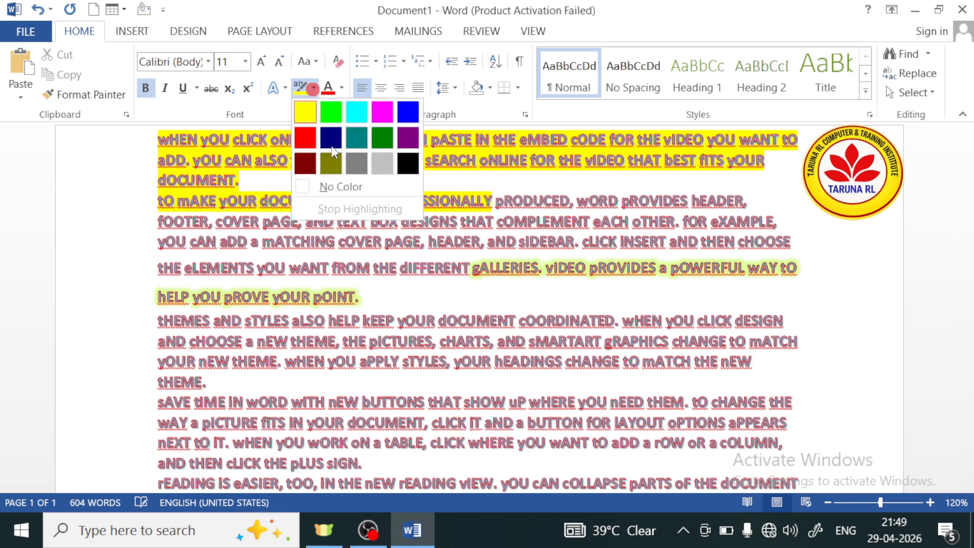
pyautogui.click(450, 180)
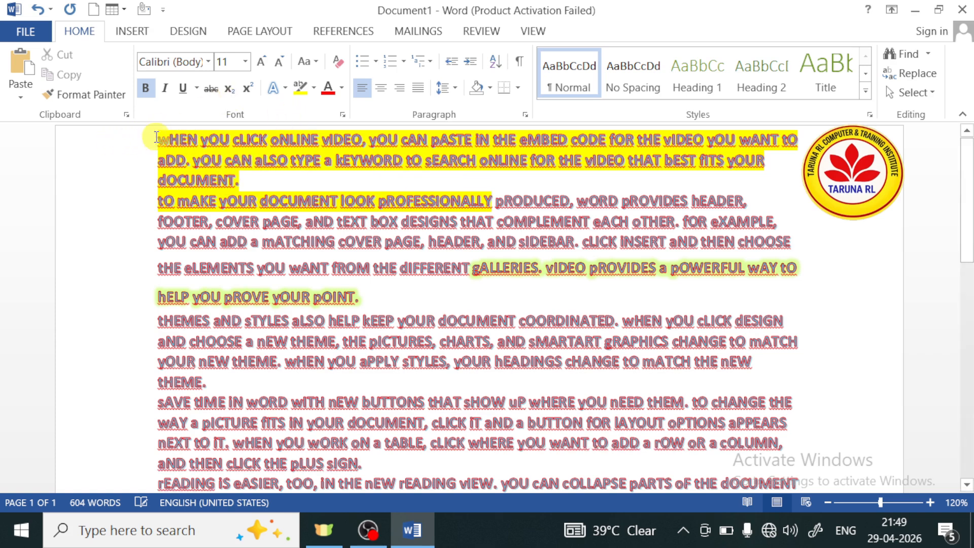
# Step: Remove the yellow highlight from the opening text by setting it to No Color, and clear the selection
pyautogui.moveTo(156, 137); pyautogui.dragTo(493, 203)
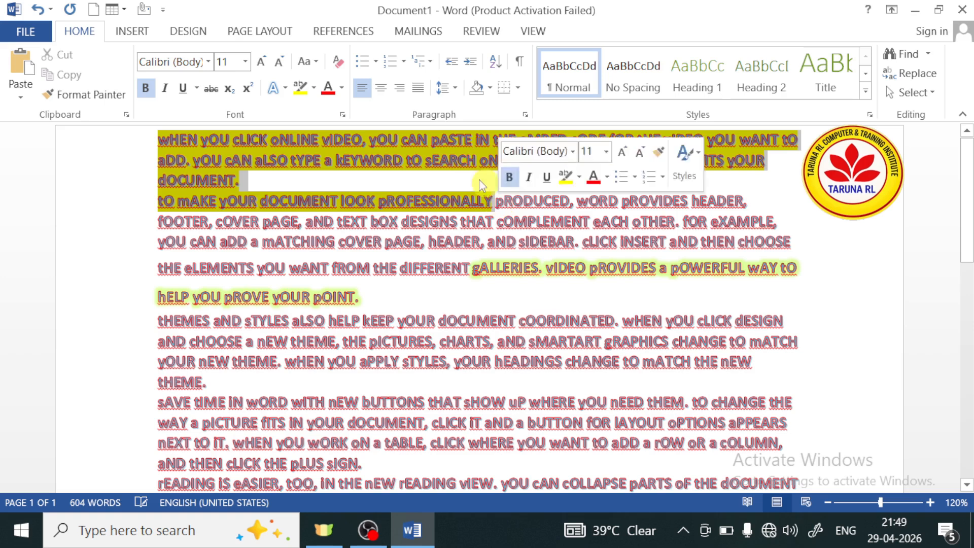
pyautogui.click(315, 87)
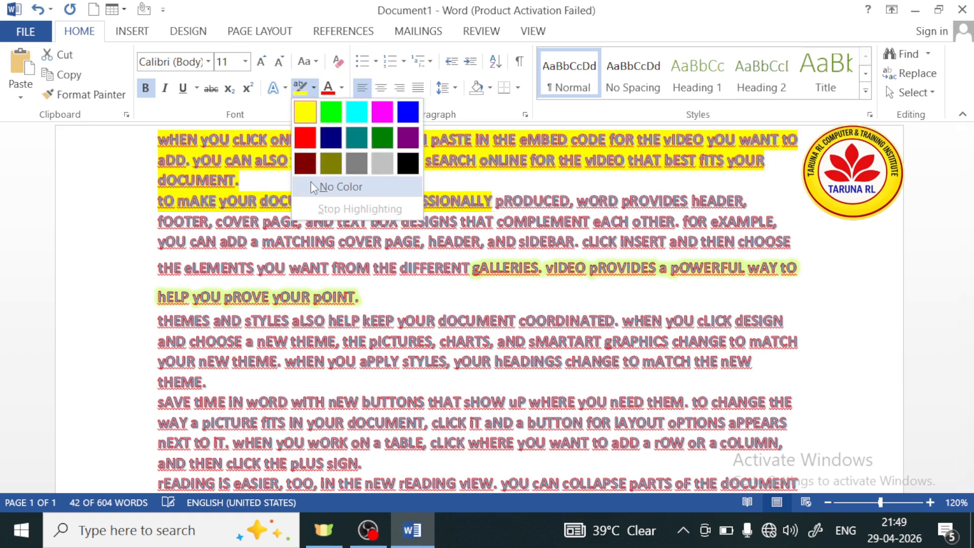
pyautogui.click(313, 188)
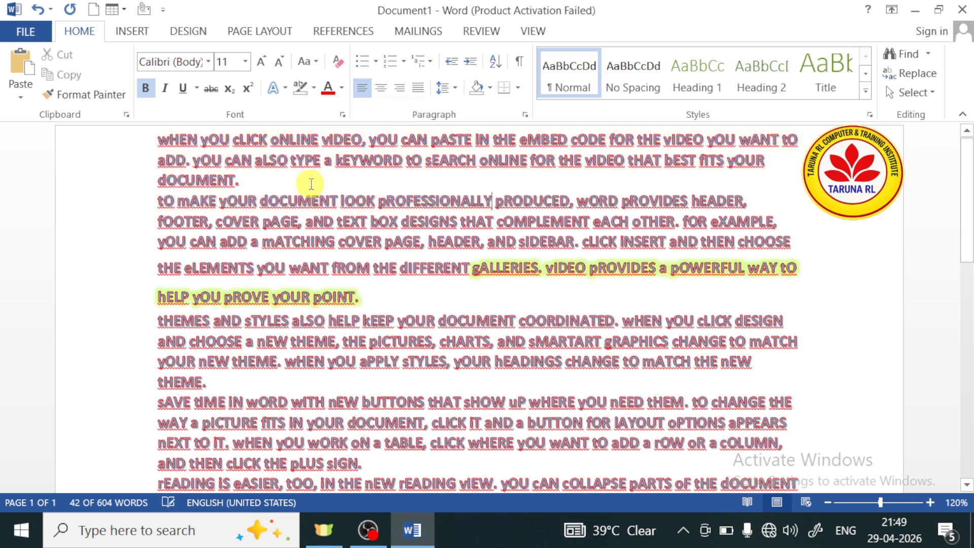
pyautogui.press('Right')
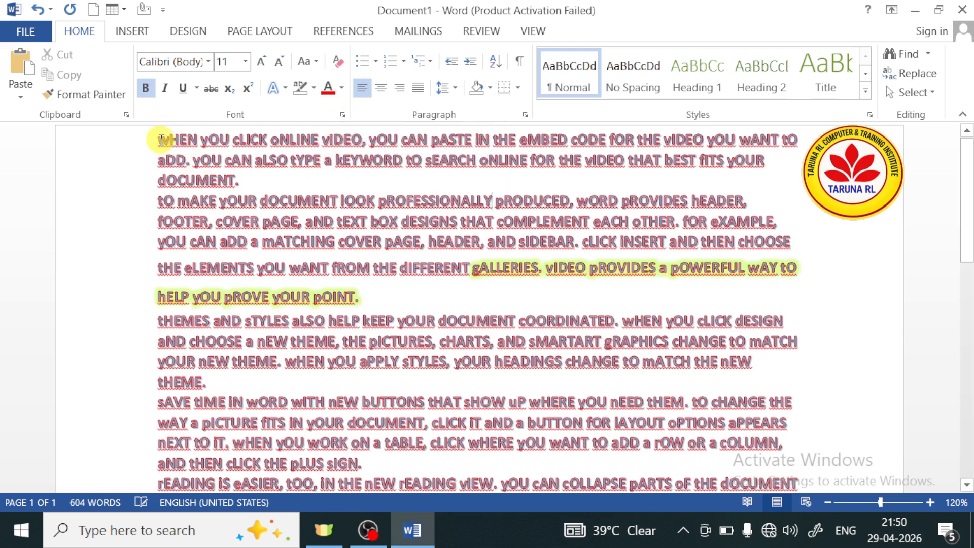
# Step: Apply the darkest lime-green theme font color from the document's start through "header", and extend it up to "different" before "galleries"
pyautogui.moveTo(161, 139); pyautogui.dragTo(481, 242)
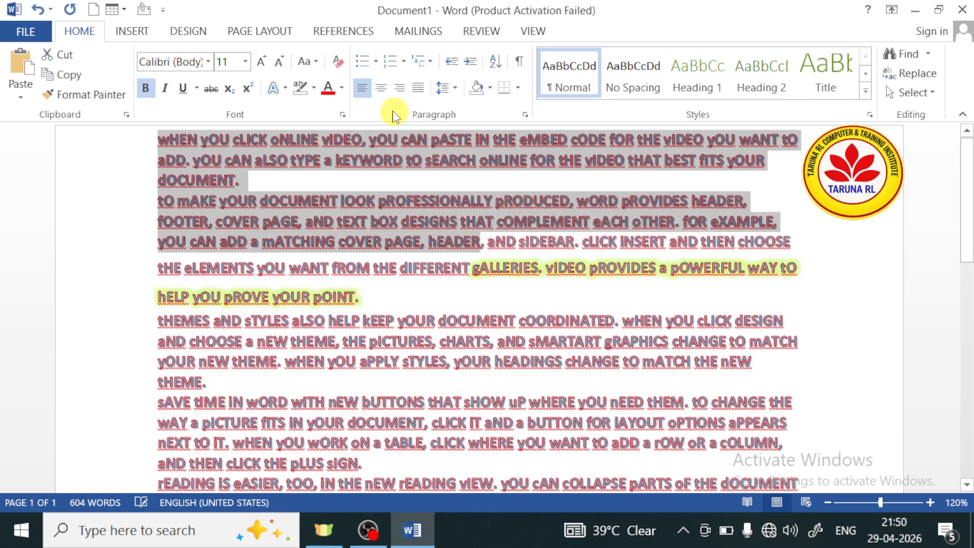
pyautogui.click(342, 87)
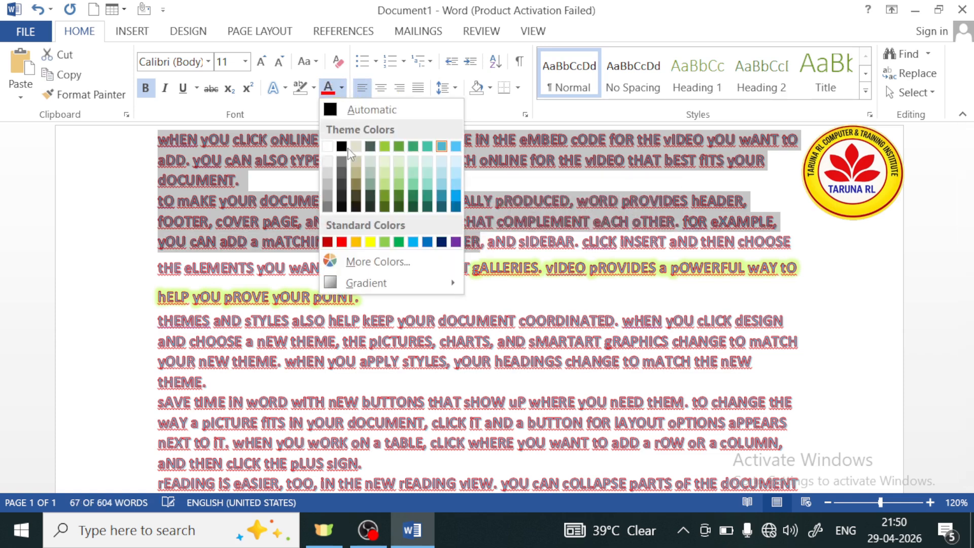
pyautogui.click(385, 206)
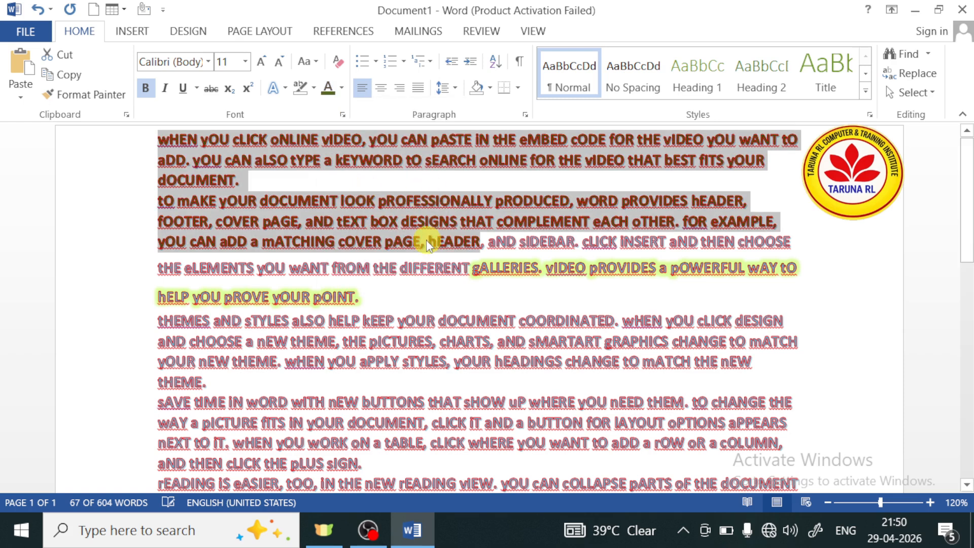
pyautogui.click(121, 213)
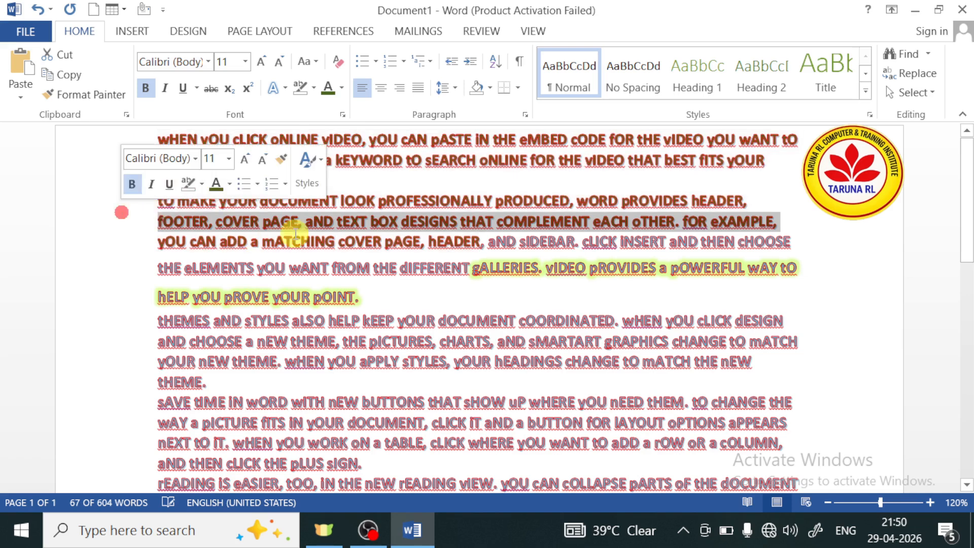
pyautogui.click(404, 181)
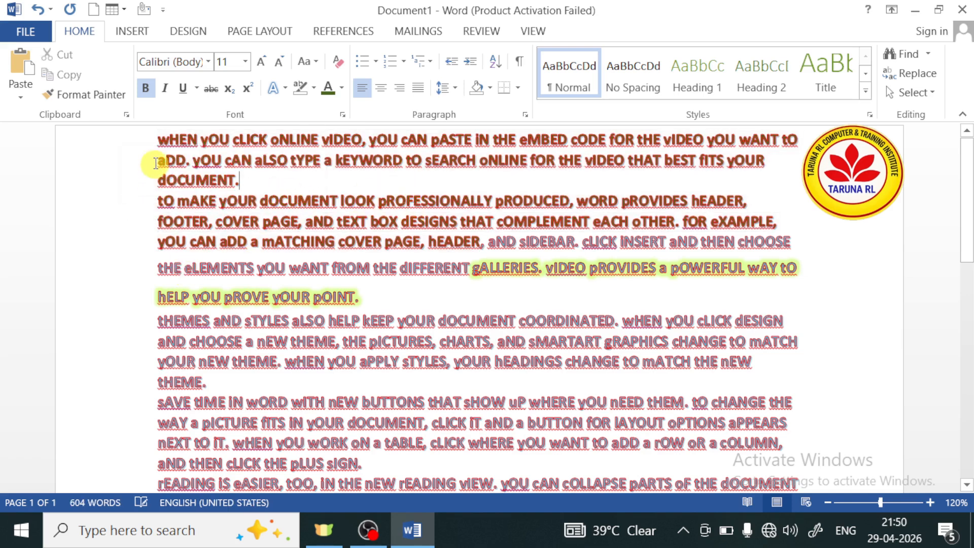
pyautogui.moveTo(157, 136); pyautogui.dragTo(471, 268)
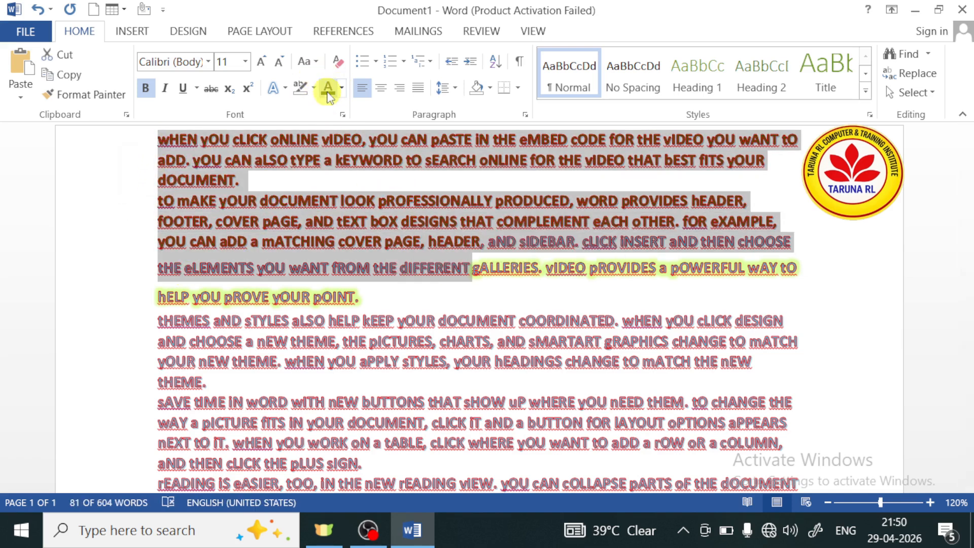
pyautogui.click(373, 182)
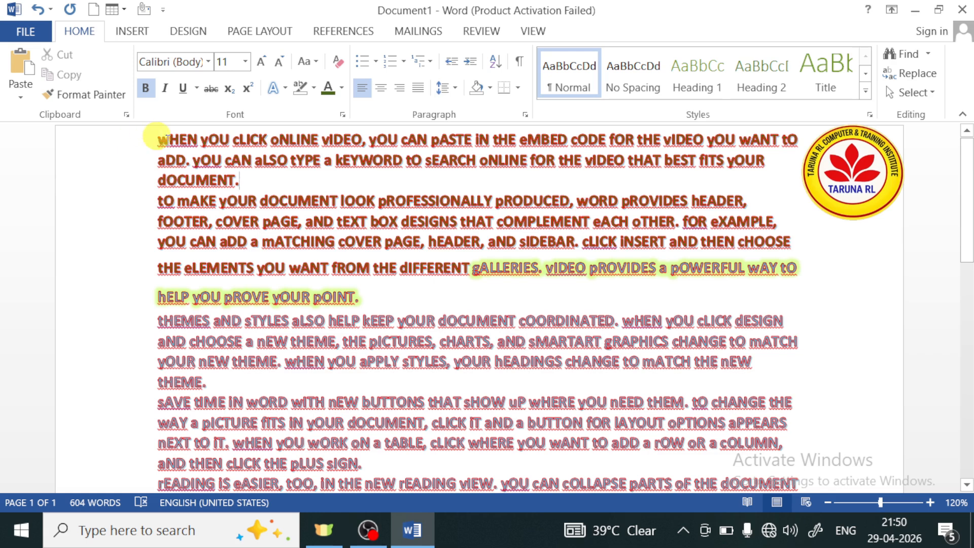
# Step: Apply the first text effect, black fill with shadow, to the first three paragraphs
pyautogui.moveTo(156, 141); pyautogui.dragTo(410, 231)
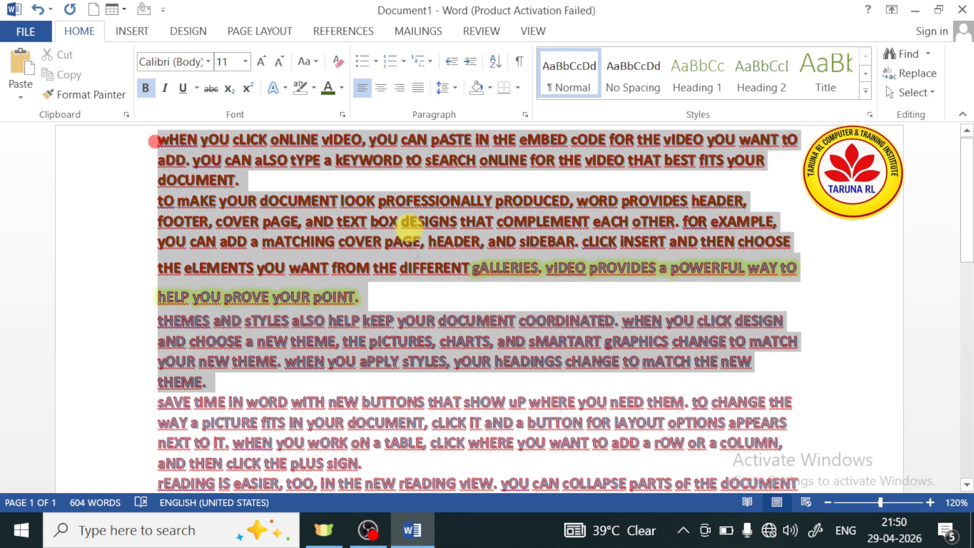
pyautogui.click(286, 88)
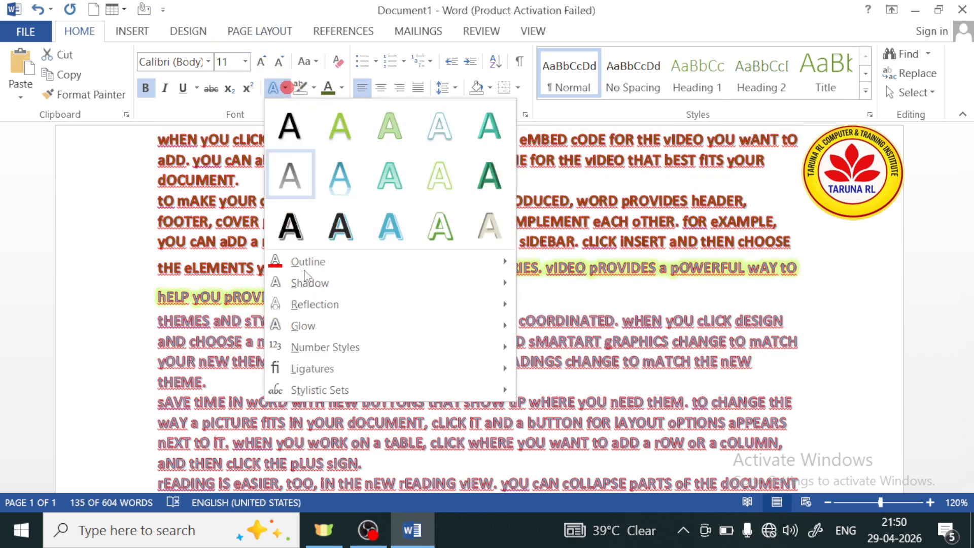
pyautogui.click(288, 125)
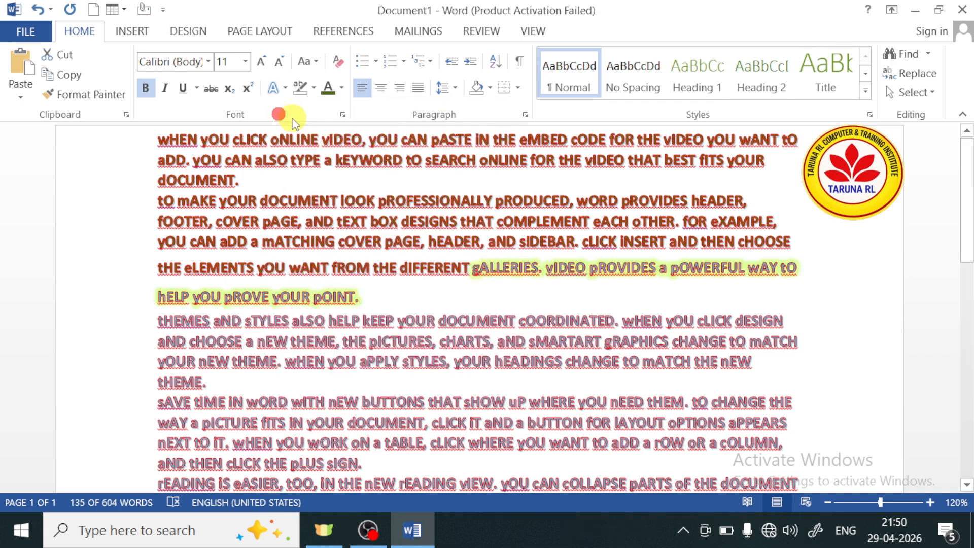
pyautogui.click(109, 165)
# Step: Set the font color to standard red from "add." in the first paragraph through "When you apply styles, your" in the third
pyautogui.moveTo(152, 163); pyautogui.dragTo(485, 355)
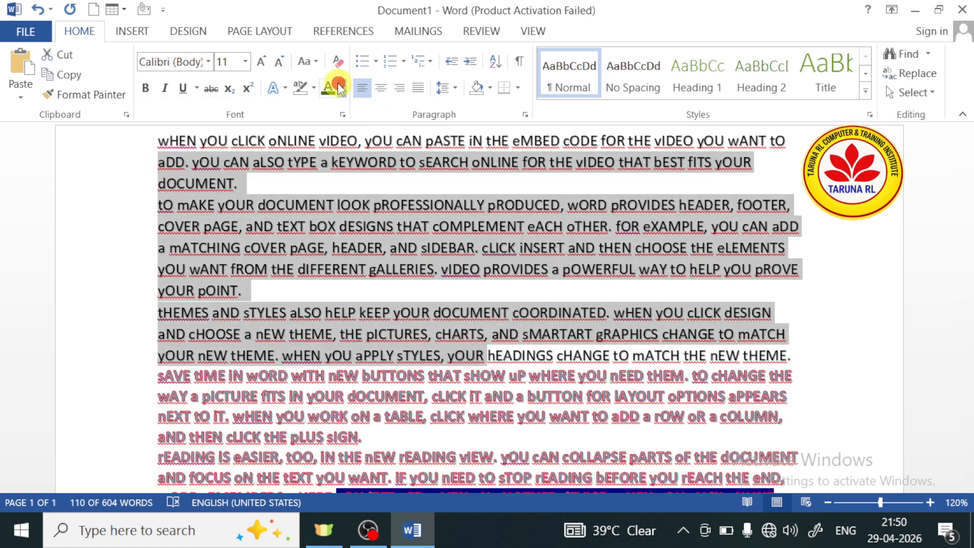
pyautogui.click(340, 88)
pyautogui.click(341, 242)
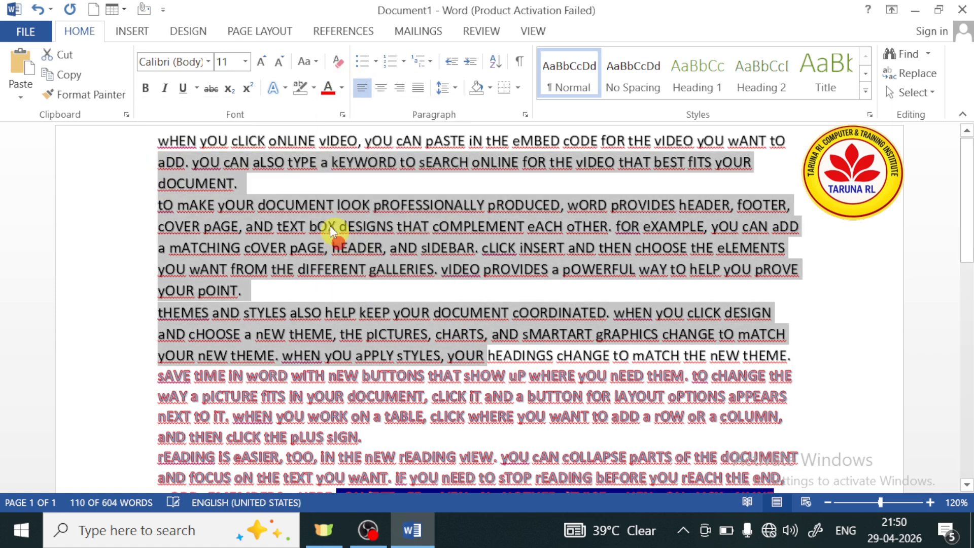
pyautogui.click(307, 180)
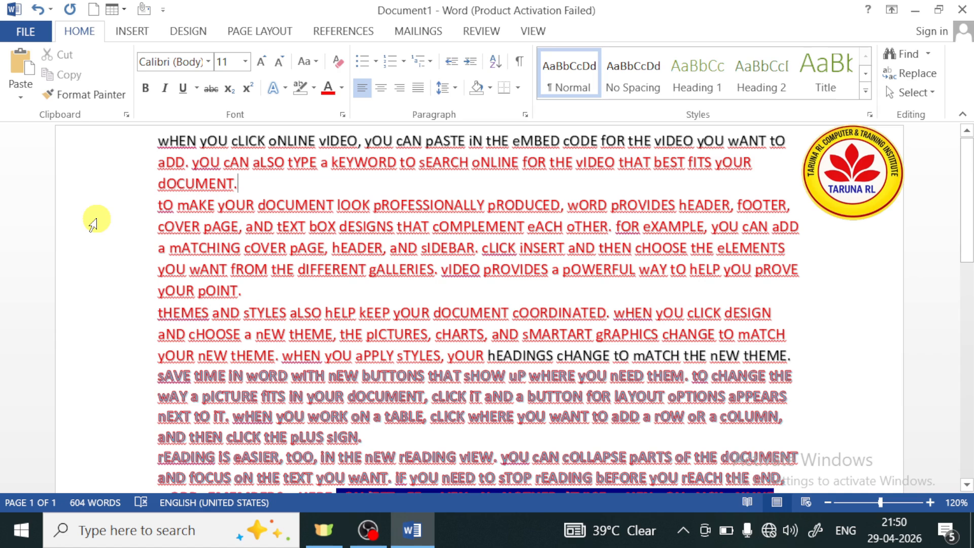
pyautogui.click(314, 87)
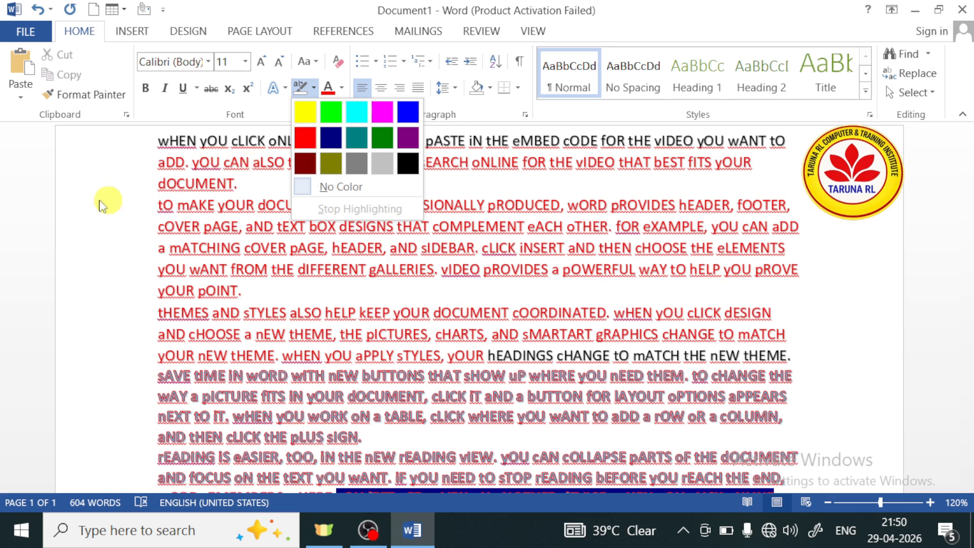
pyautogui.click(88, 211)
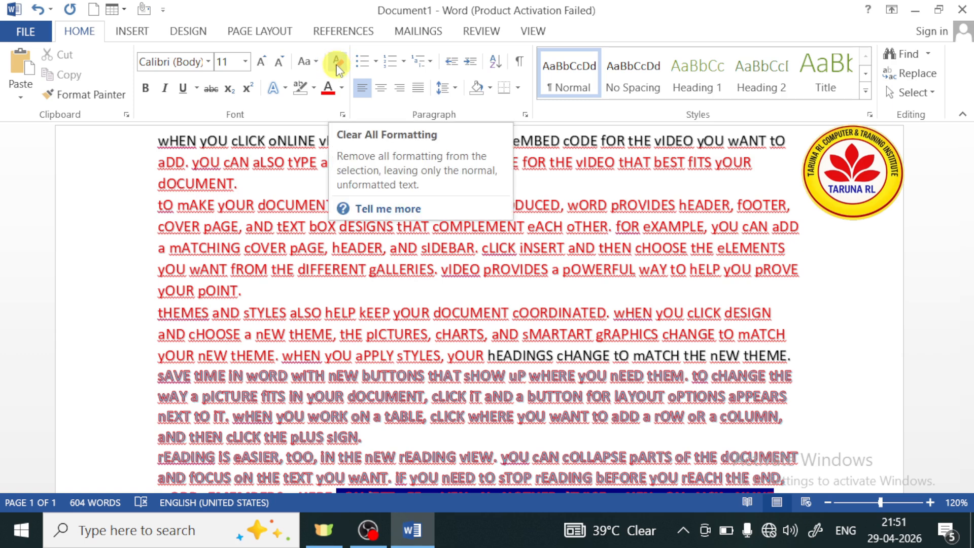
# Step: Clear all formatting from the text starting at the "Save time in Word" paragraph through most of the remaining document, and deselect it
pyautogui.scroll(-3, 142, 232)
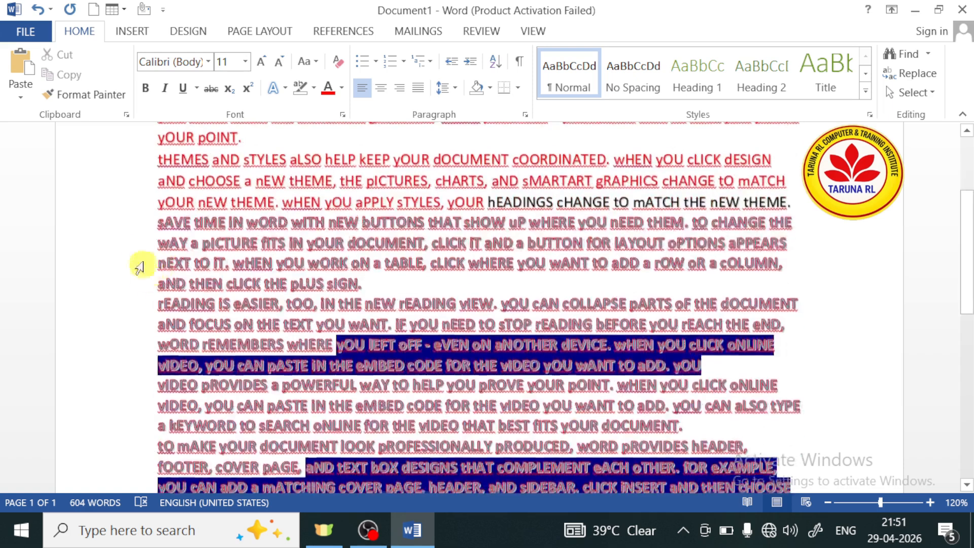
pyautogui.moveTo(142, 232); pyautogui.dragTo(699, 489)
pyautogui.scroll(5, 458, 293)
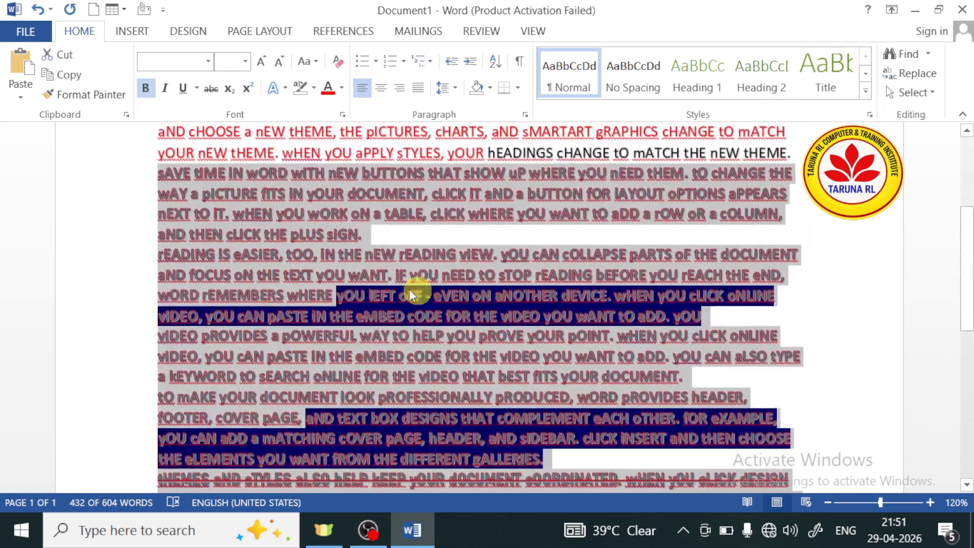
pyautogui.click(338, 61)
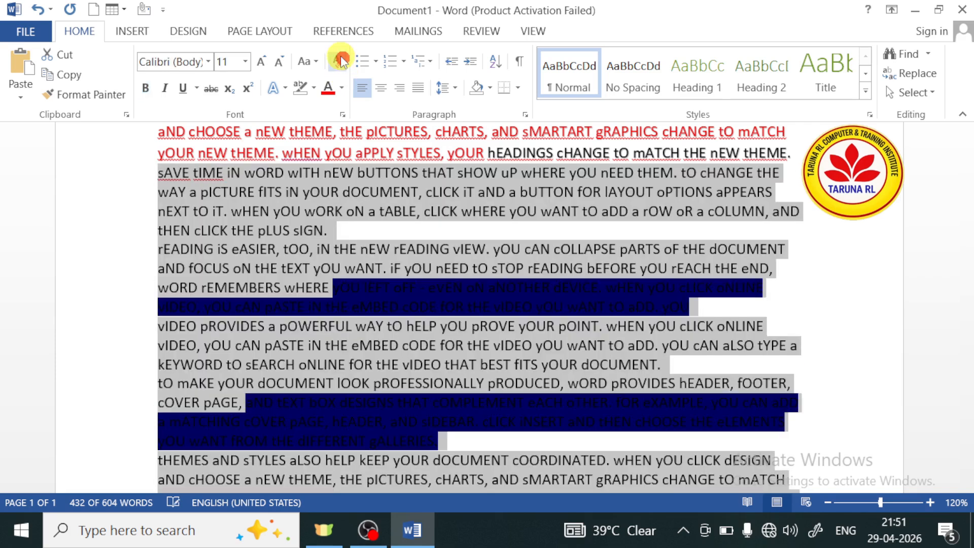
pyautogui.click(106, 231)
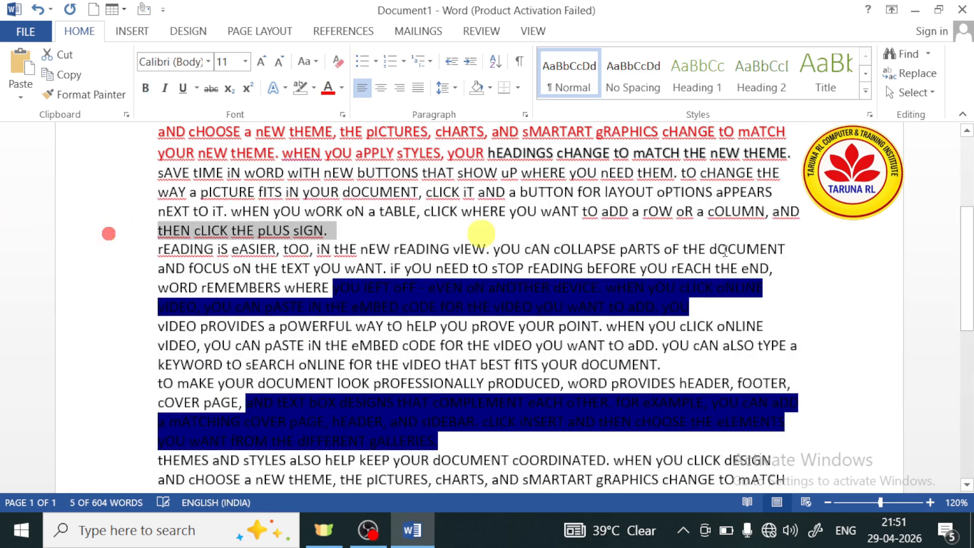
pyautogui.click(788, 298)
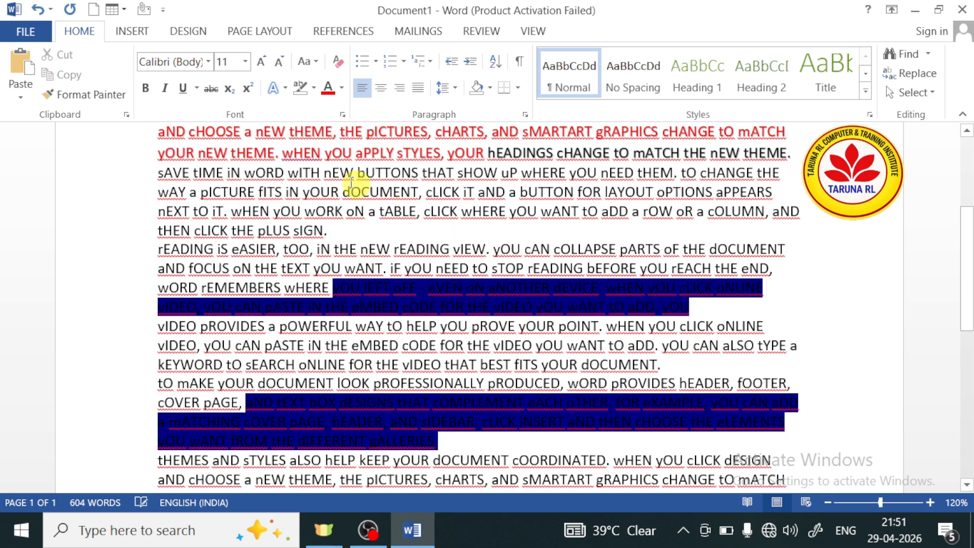
pyautogui.click(287, 90)
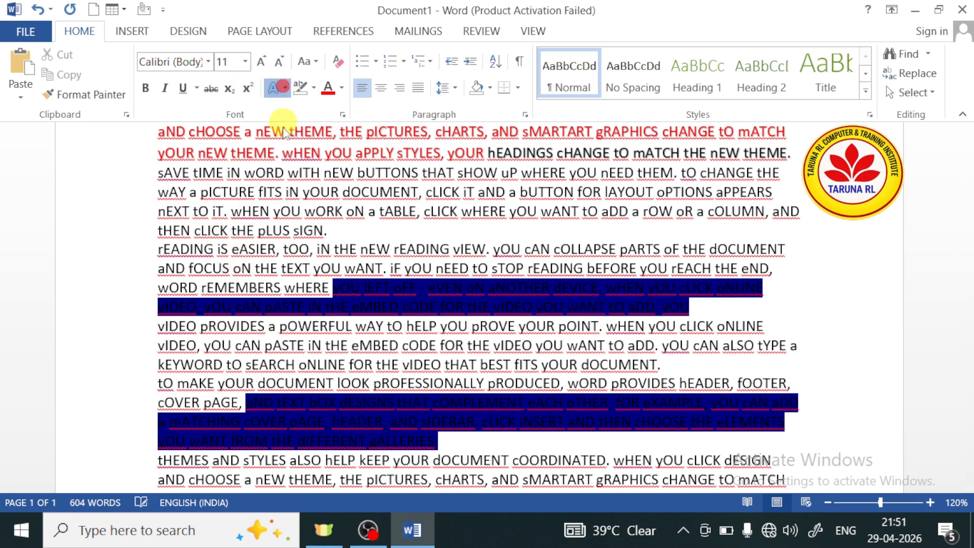
pyautogui.click(842, 238)
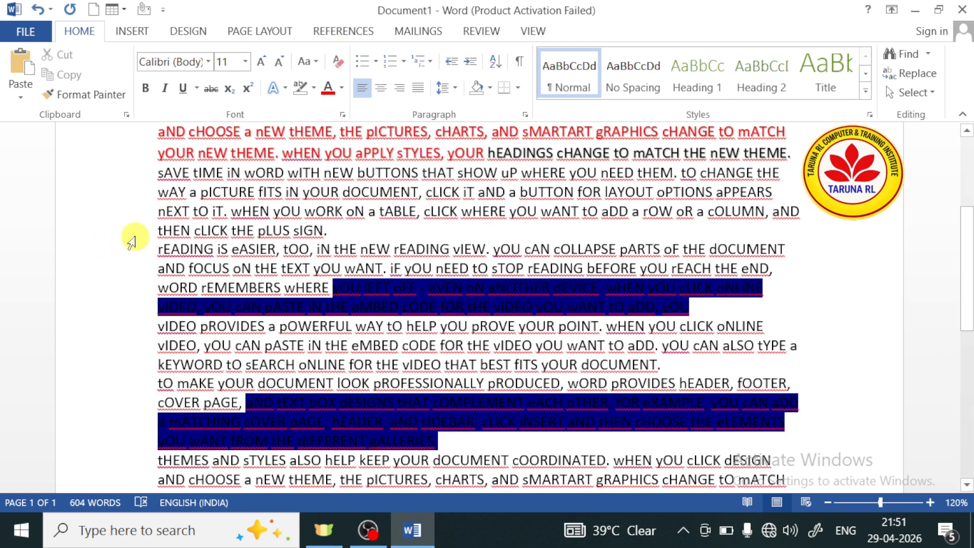
pyautogui.click(107, 232)
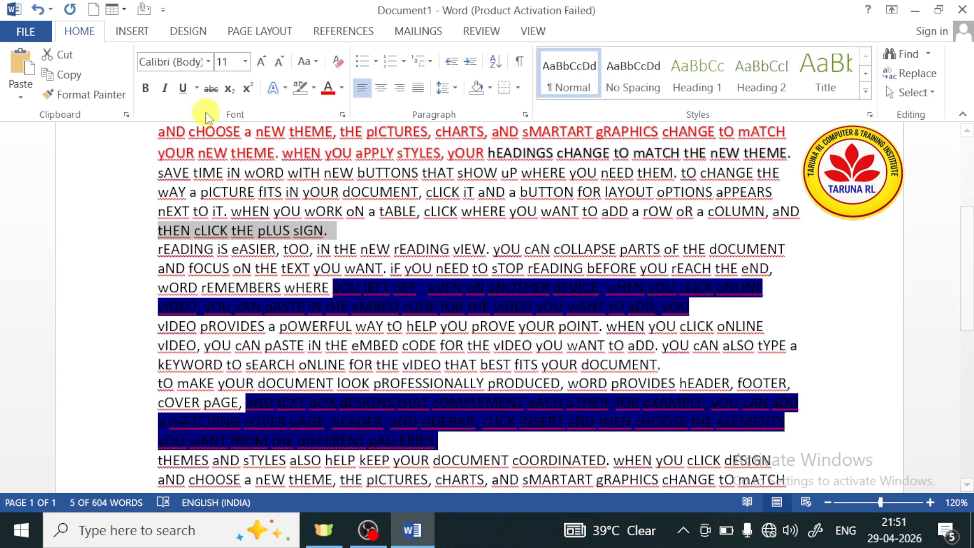